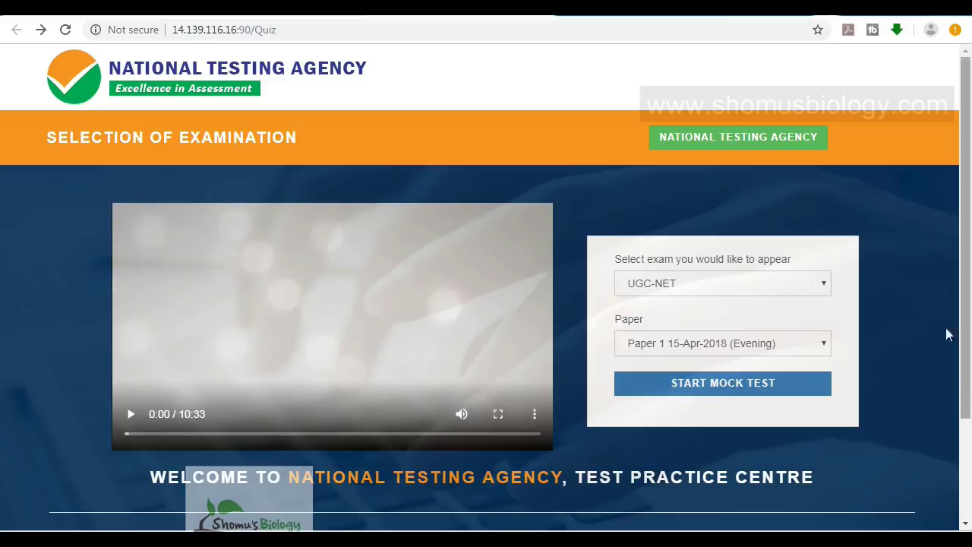
Examine the available exams and the papers offered for UGC-NET on the examination selection page
left_click(815, 292)
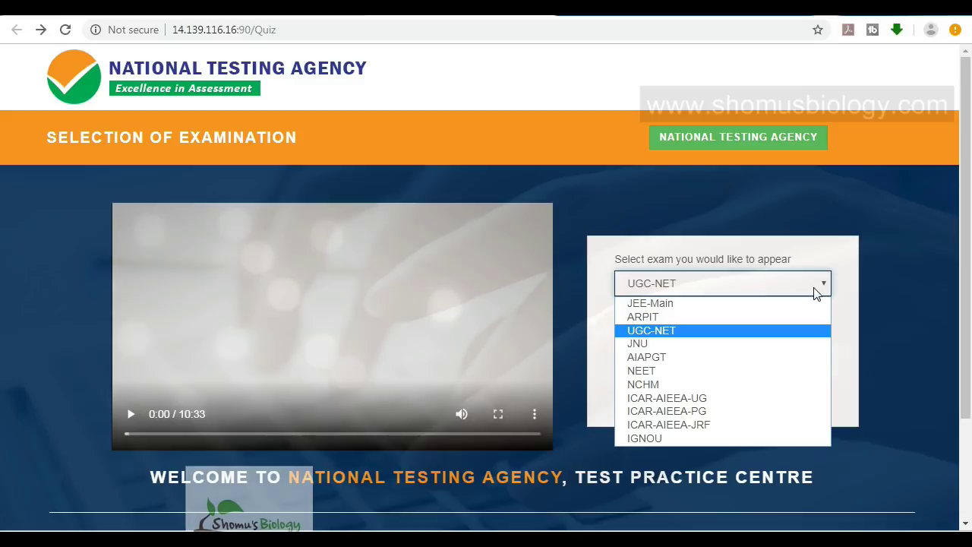
left_click(883, 291)
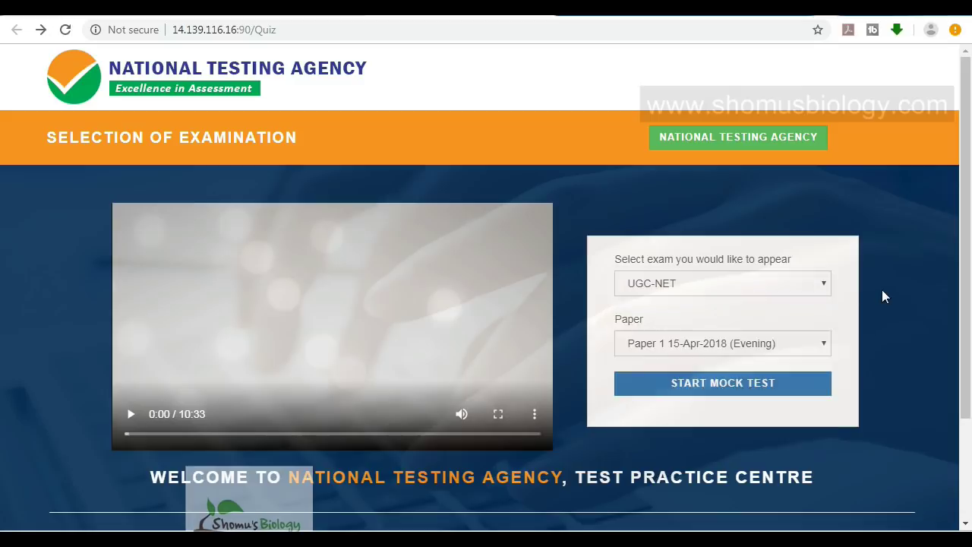
left_click(785, 342)
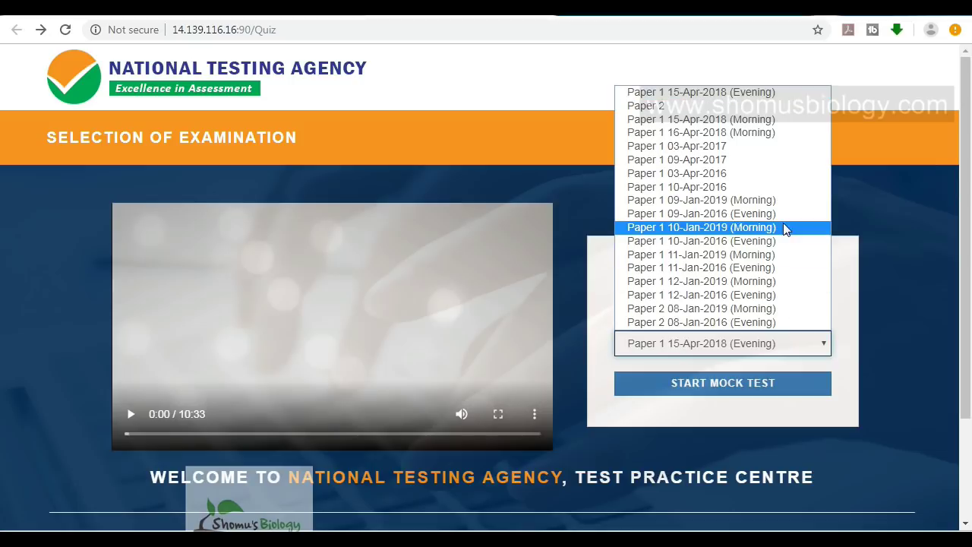
left_click(818, 310)
left_click(792, 287)
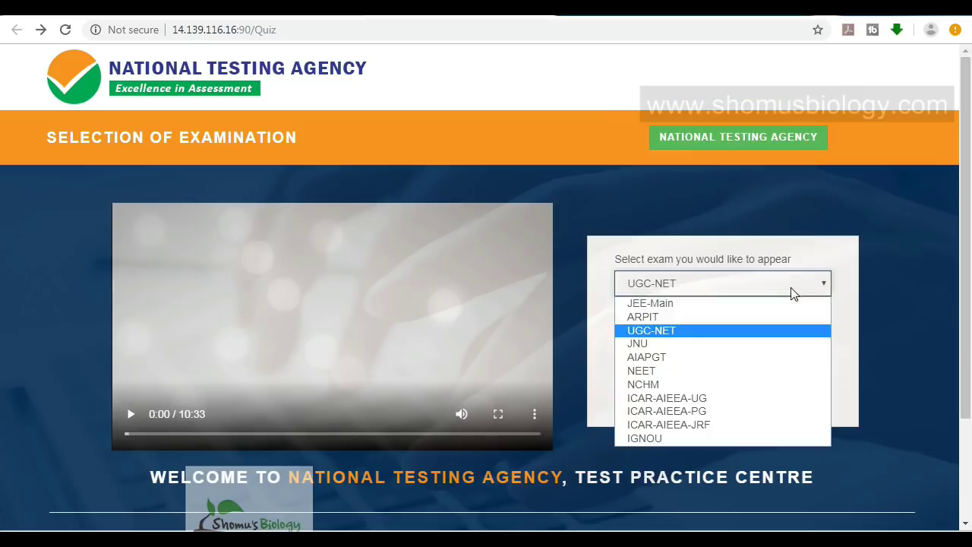
left_click(682, 331)
left_click(775, 348)
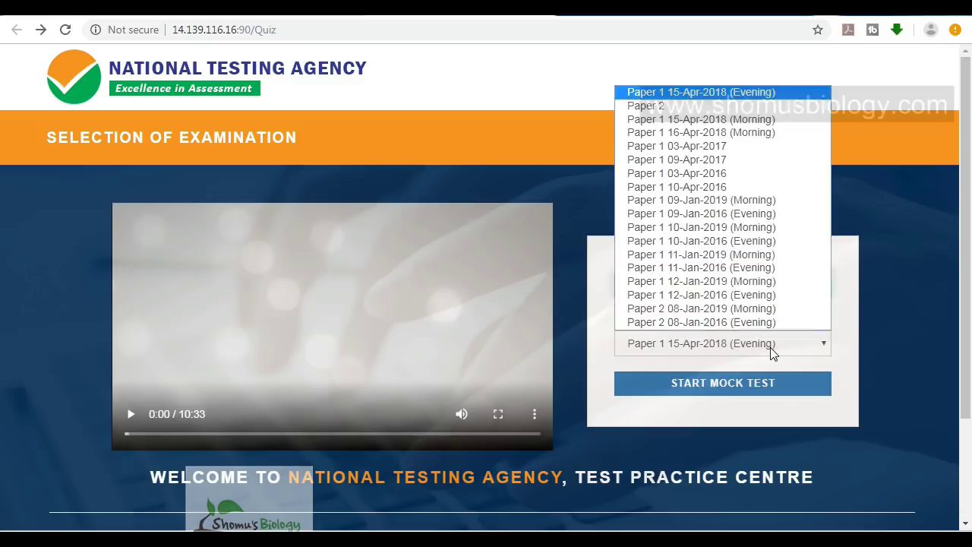
left_click(933, 404)
left_click(759, 282)
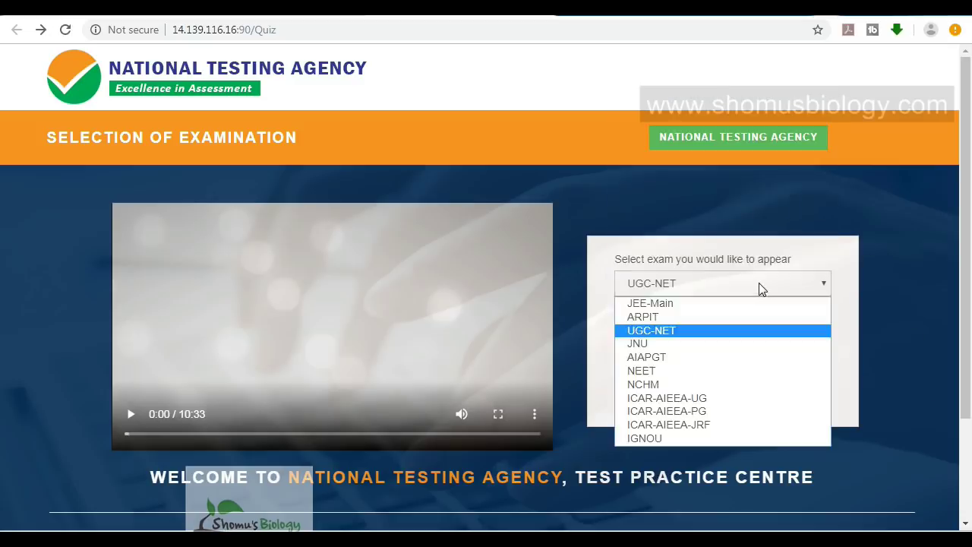
left_click(683, 331)
Reload the examination selection page and choose UGC-NET as the exam
left_click(395, 32)
key("Return")
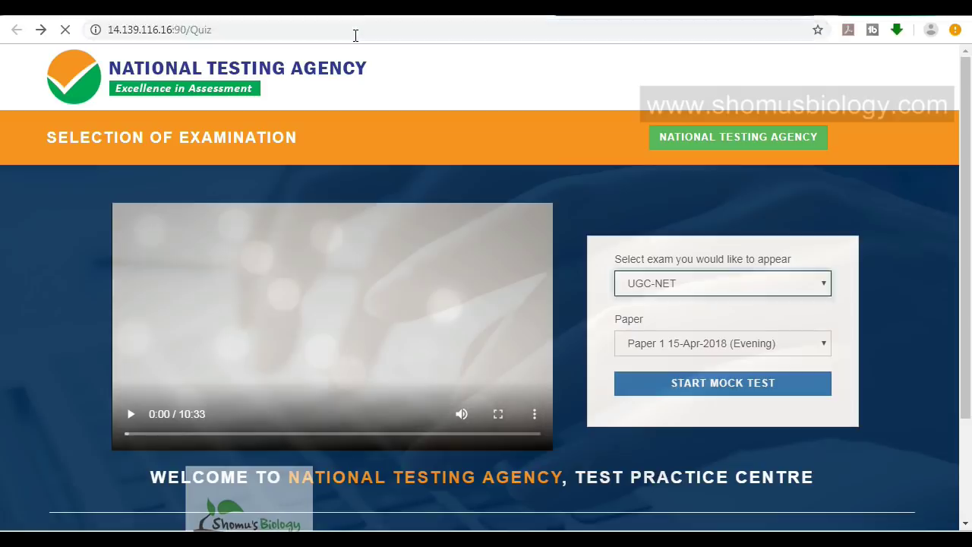
left_click(828, 283)
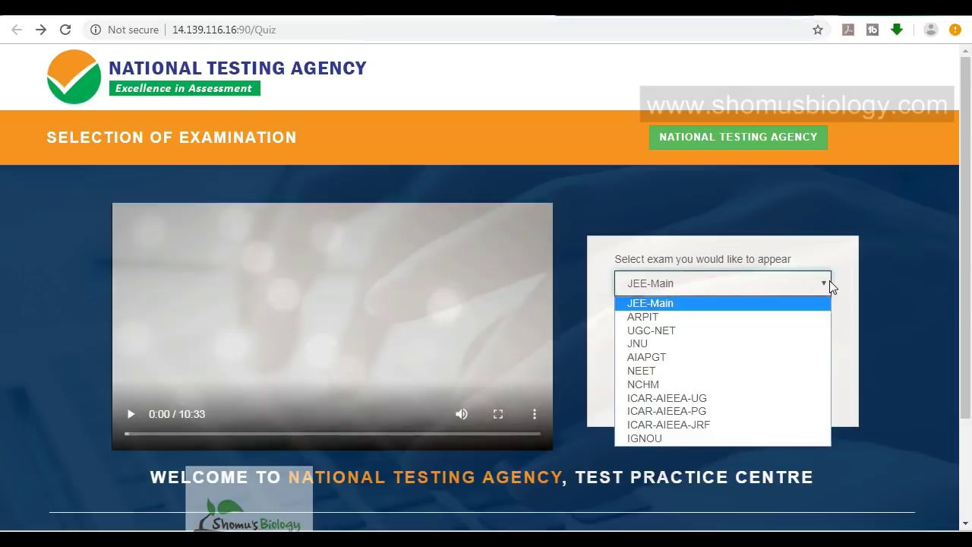
left_click(724, 332)
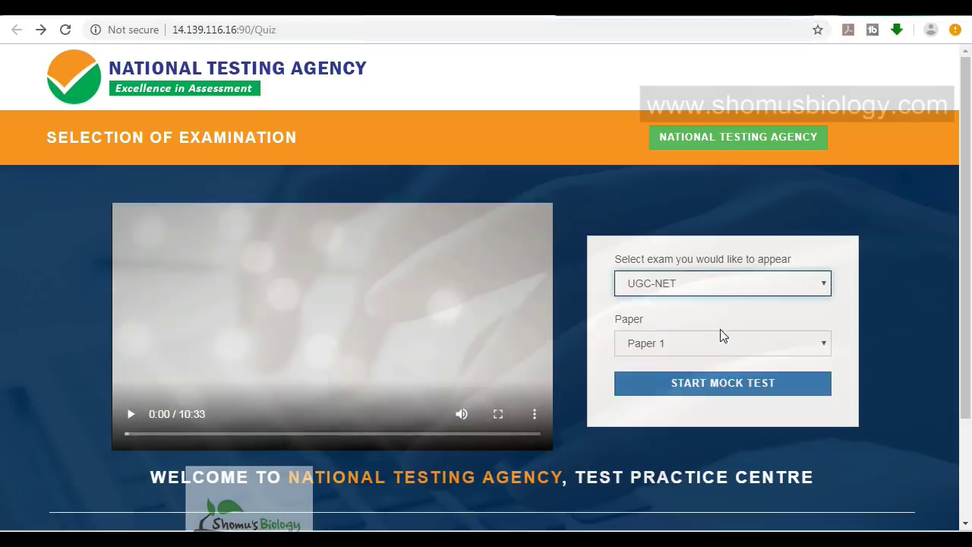
Choose "Paper 2 - Environmental" as the paper and start the mock test
left_click(778, 343)
scroll(788, 188, "down", 1)
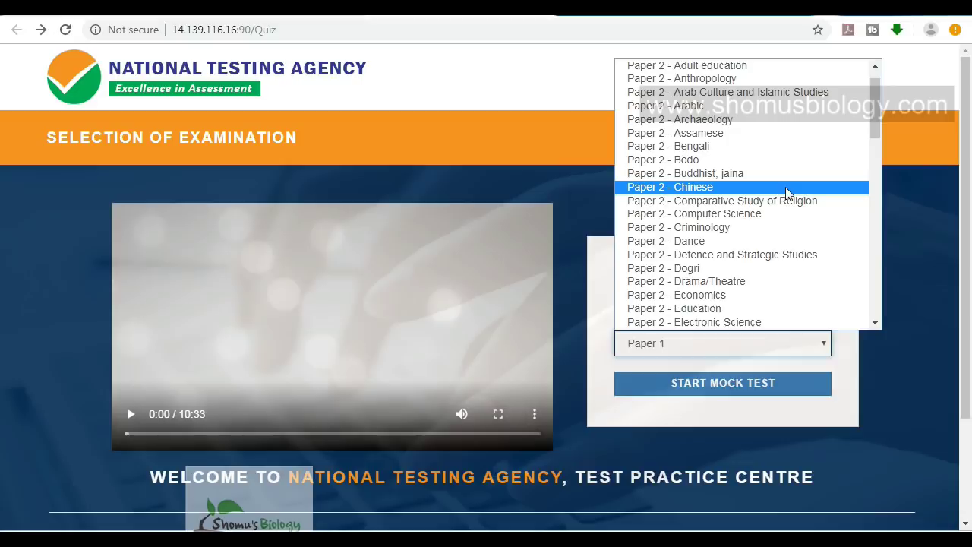
left_click(874, 322)
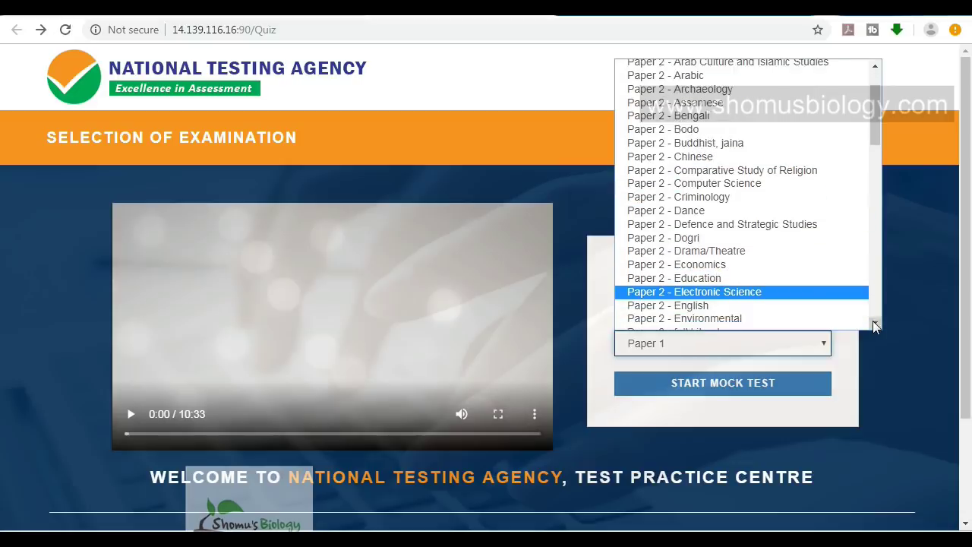
left_click(874, 322)
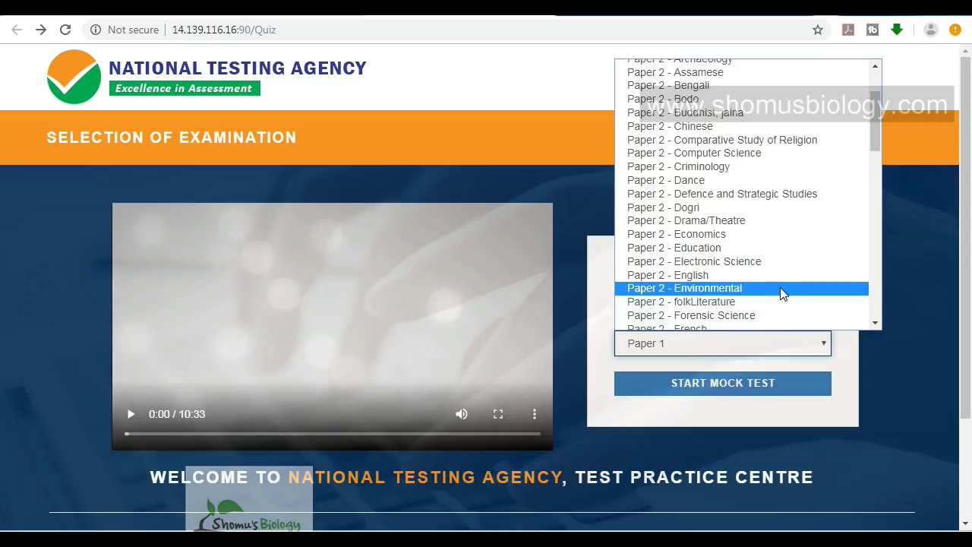
left_click(876, 323)
left_click(875, 324)
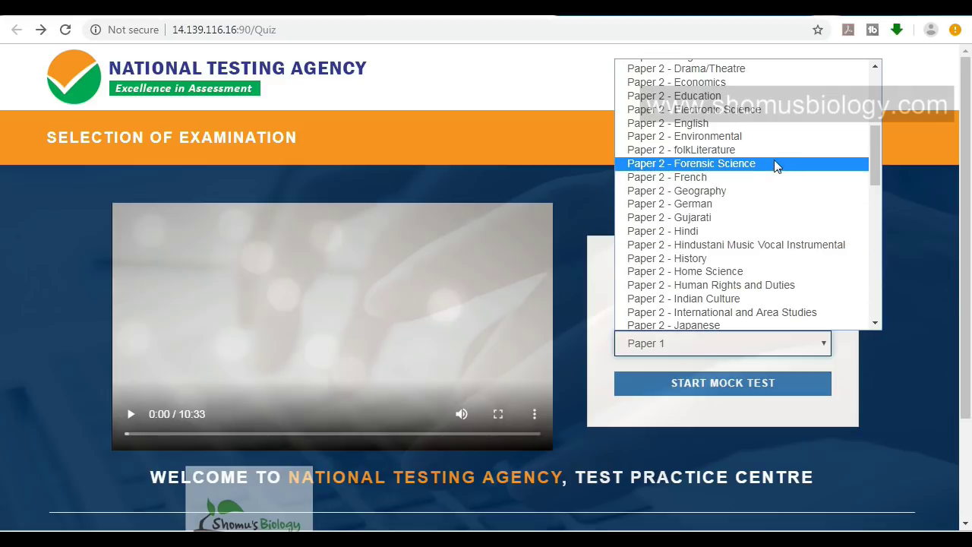
left_click(739, 138)
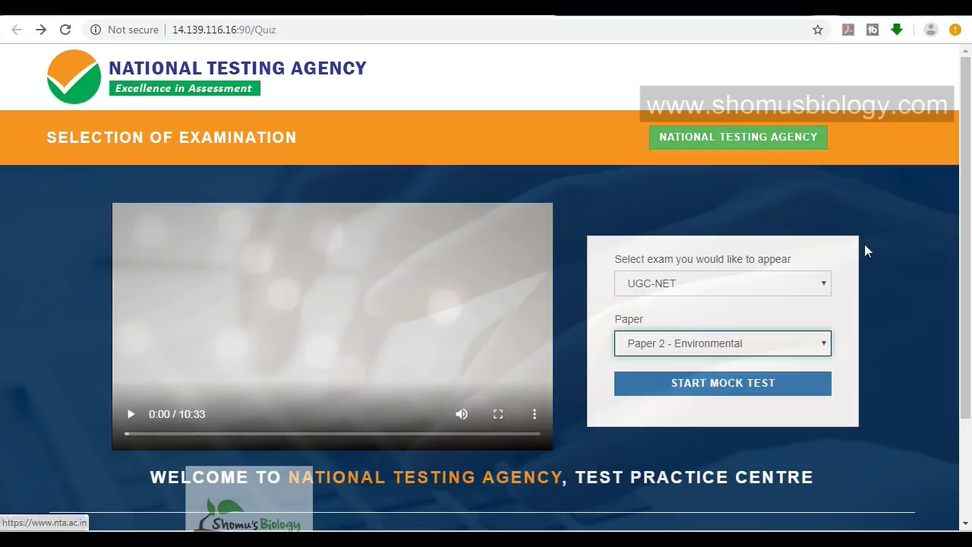
left_click(768, 389)
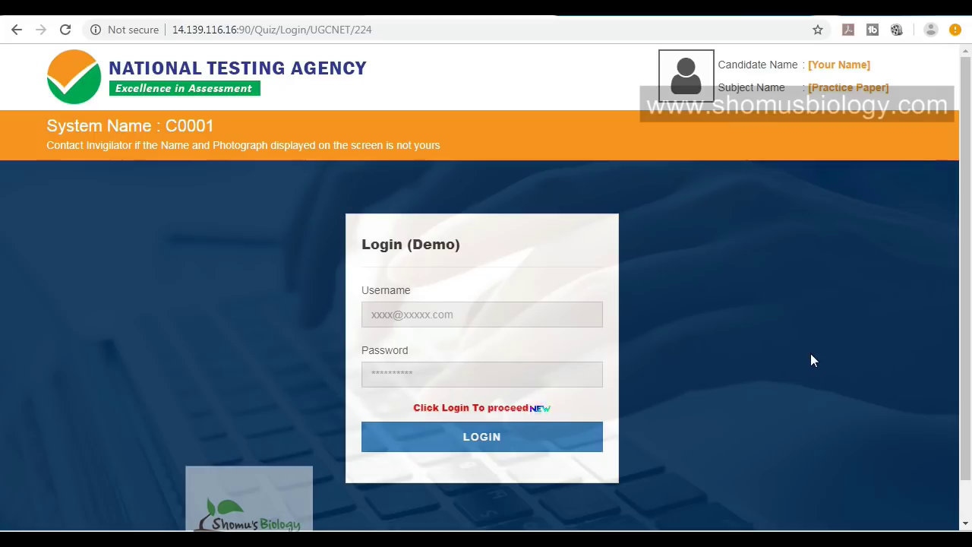
Log in to the demo with the credential fields left blank and accept the declaration below the general instructions
left_click(474, 440)
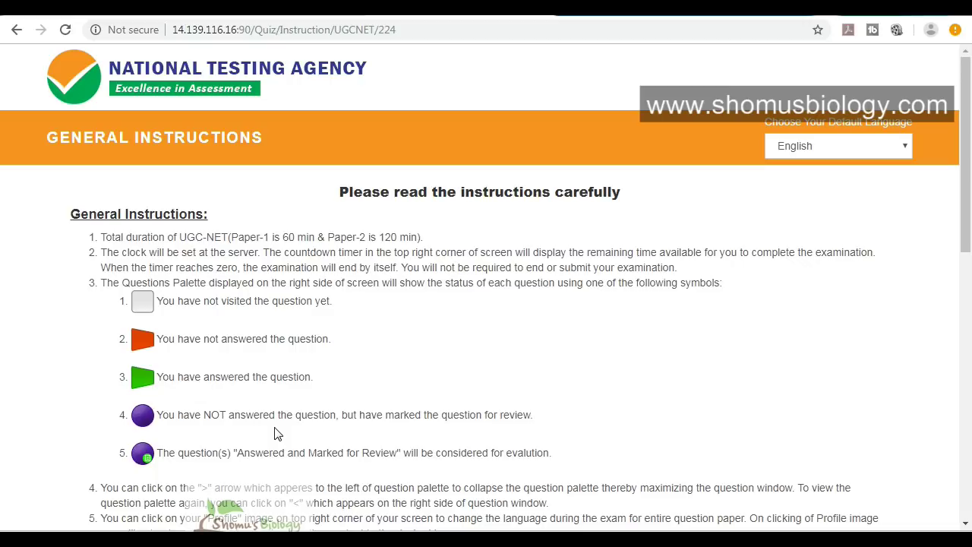
scroll(479, 398, "down", 5)
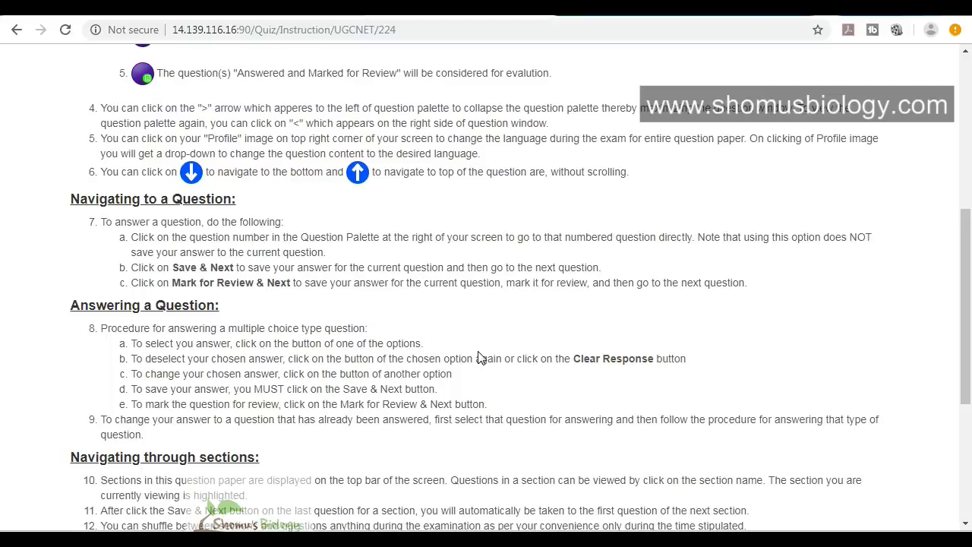
scroll(479, 358, "down", 4)
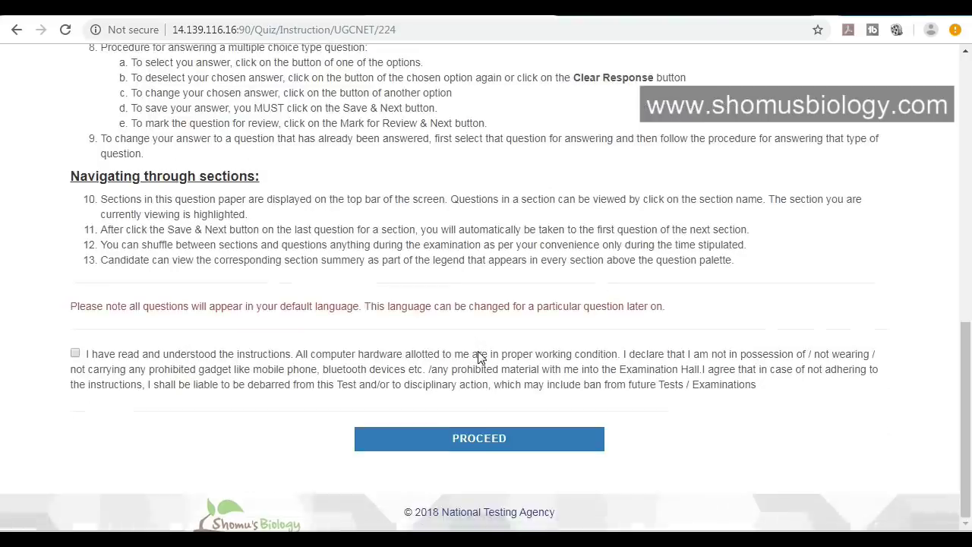
left_click(75, 354)
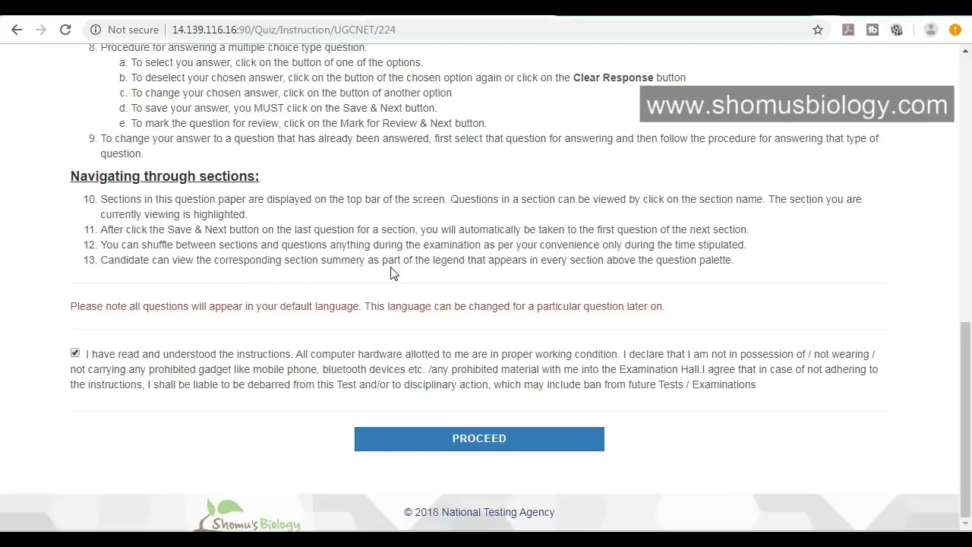
Review the general instructions from start to end and proceed to the question paper
scroll(393, 273, "up", 15)
scroll(393, 274, "down", 14)
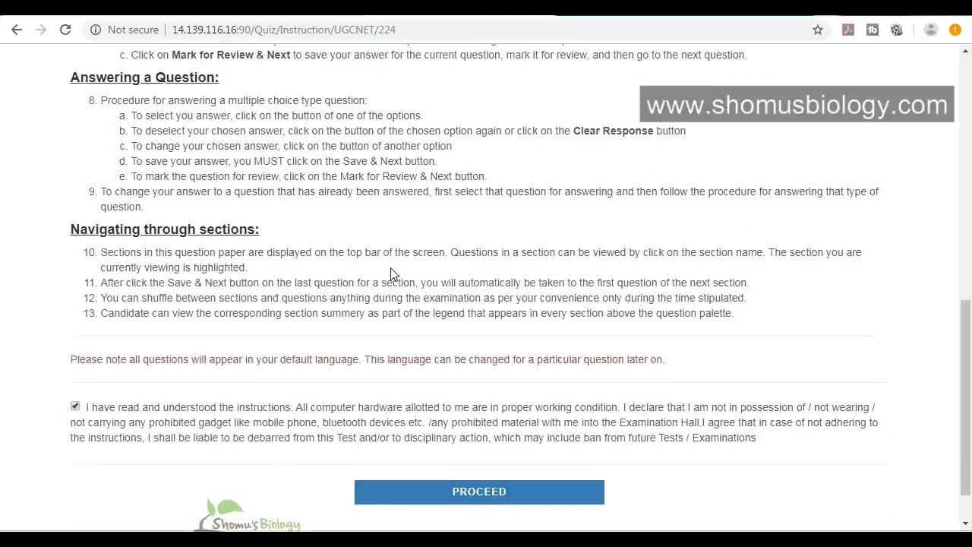
scroll(394, 273, "up", 15)
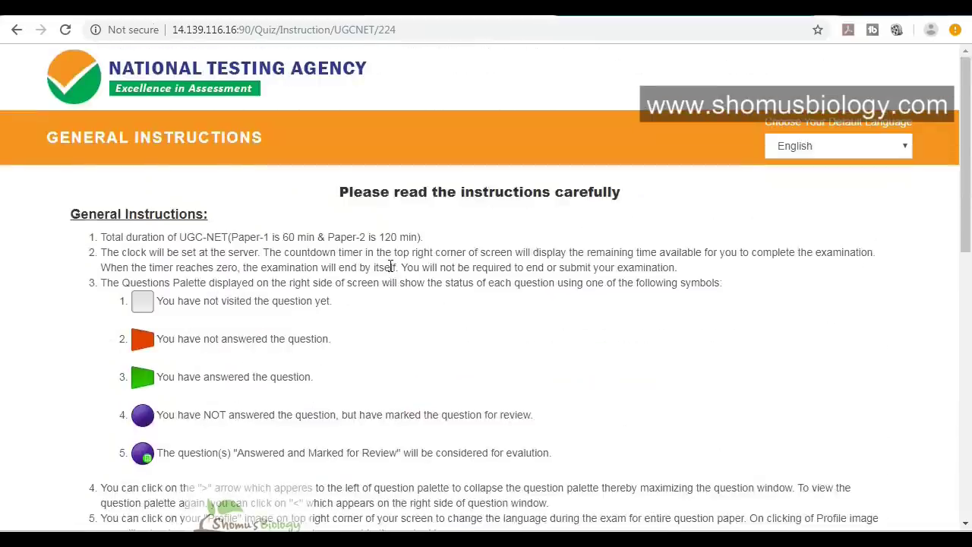
scroll(391, 266, "down", 7)
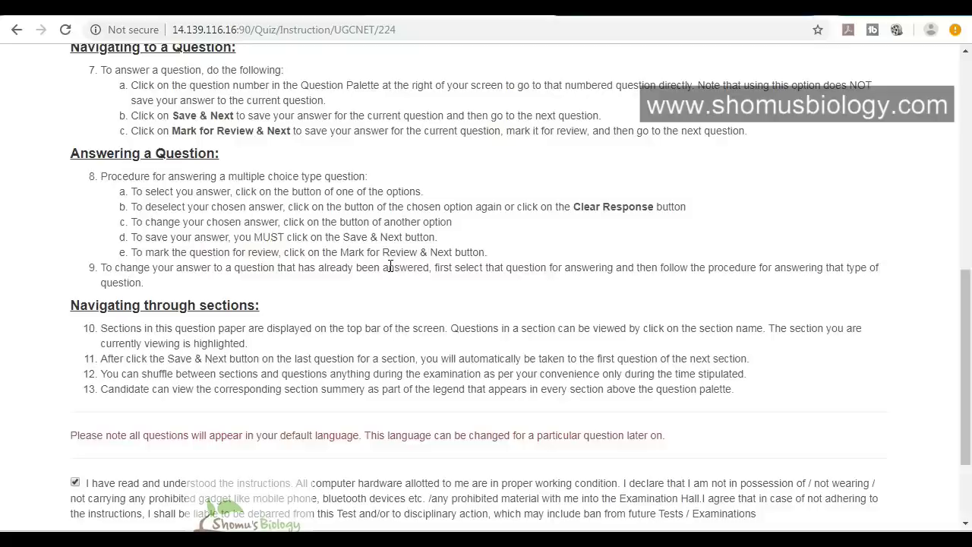
scroll(390, 266, "down", 3)
left_click(502, 441)
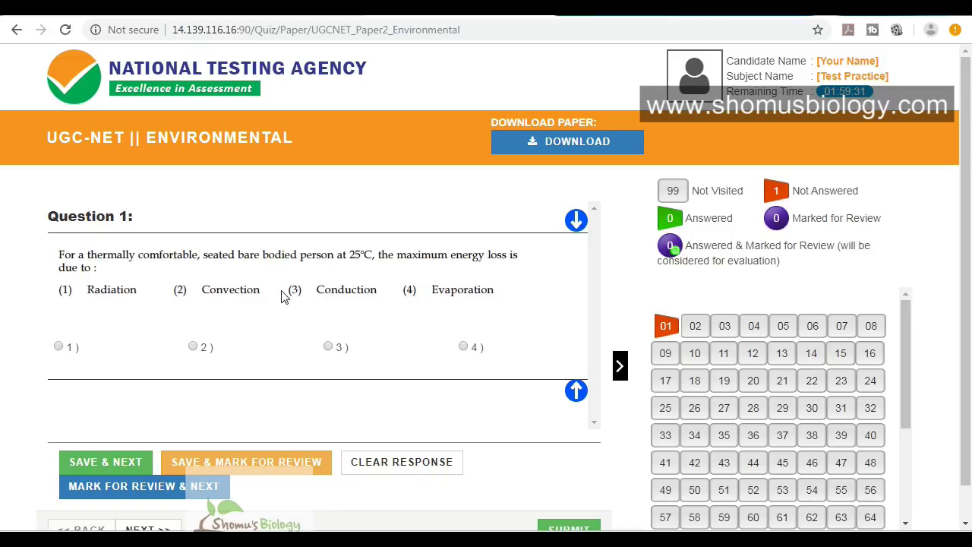
Select option 2 for Question 1 and clear that response
left_click(194, 348)
scroll(957, 332, "down", 1)
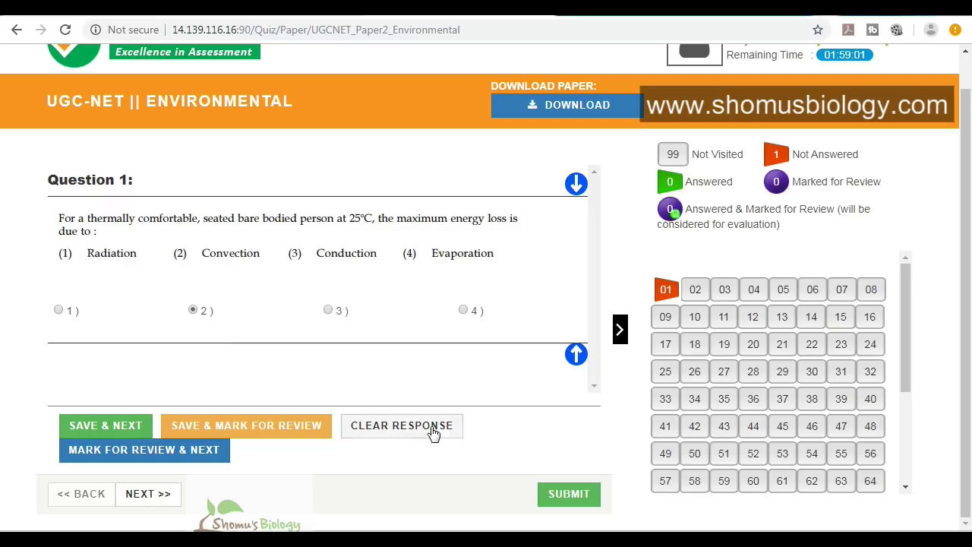
left_click(405, 428)
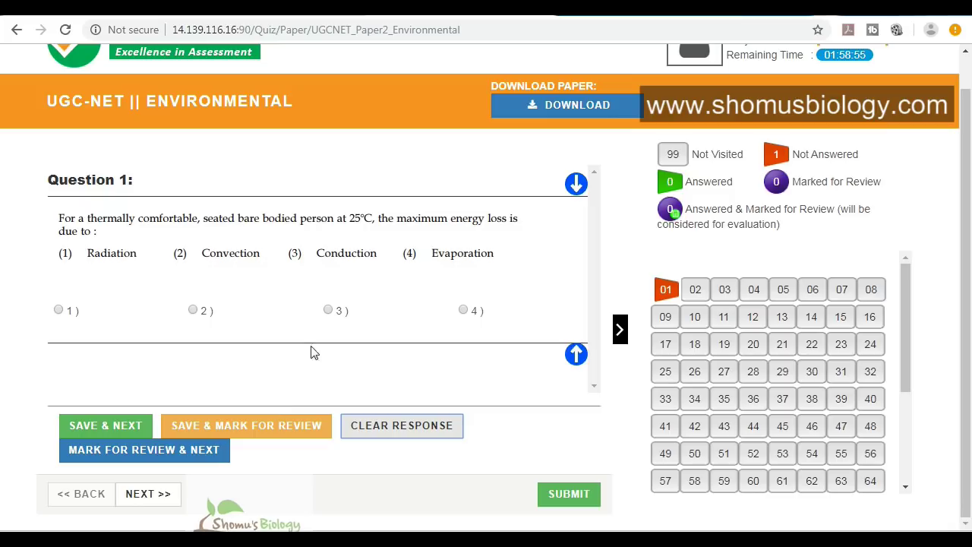
Answer Question 1 with option 3, Question 2 with option 2 and Question 3 with option 3, saving each answer
left_click(329, 311)
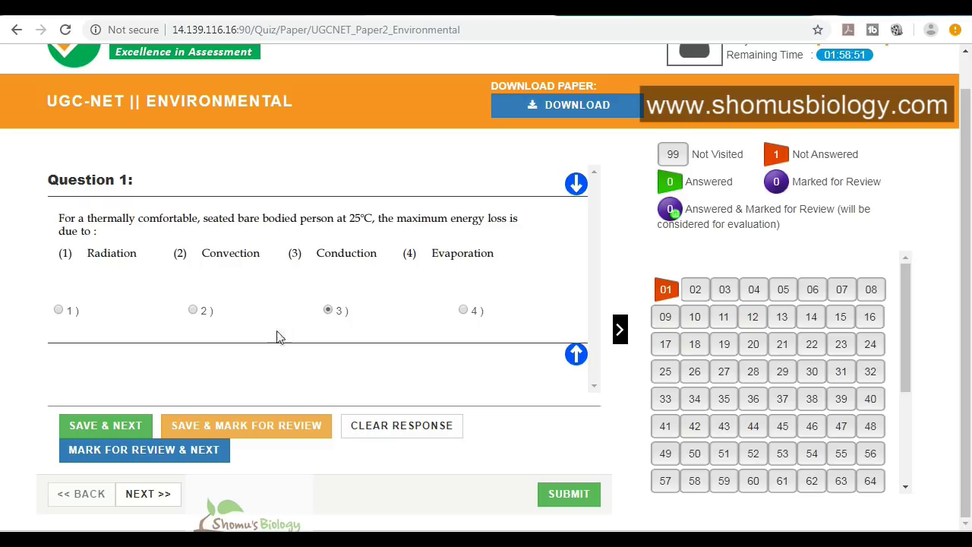
left_click(121, 429)
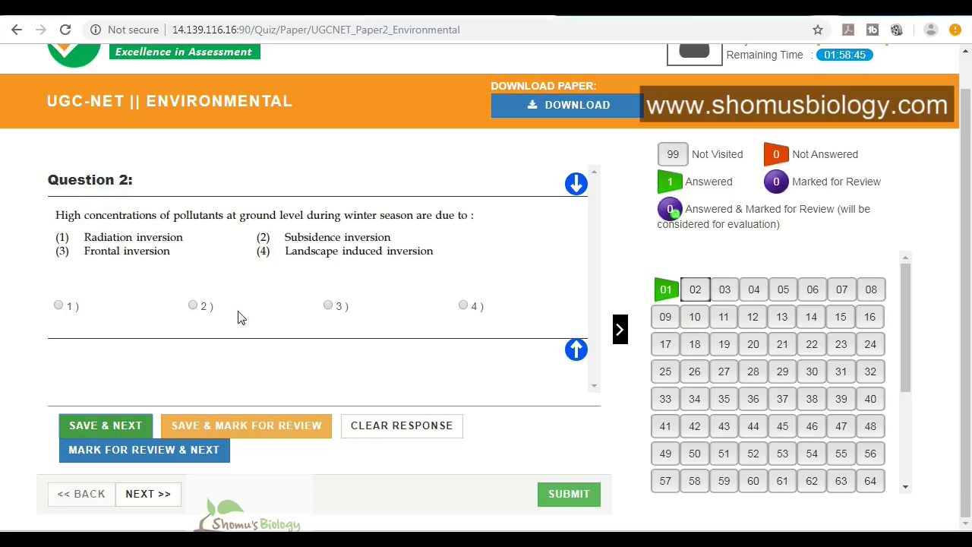
left_click(194, 309)
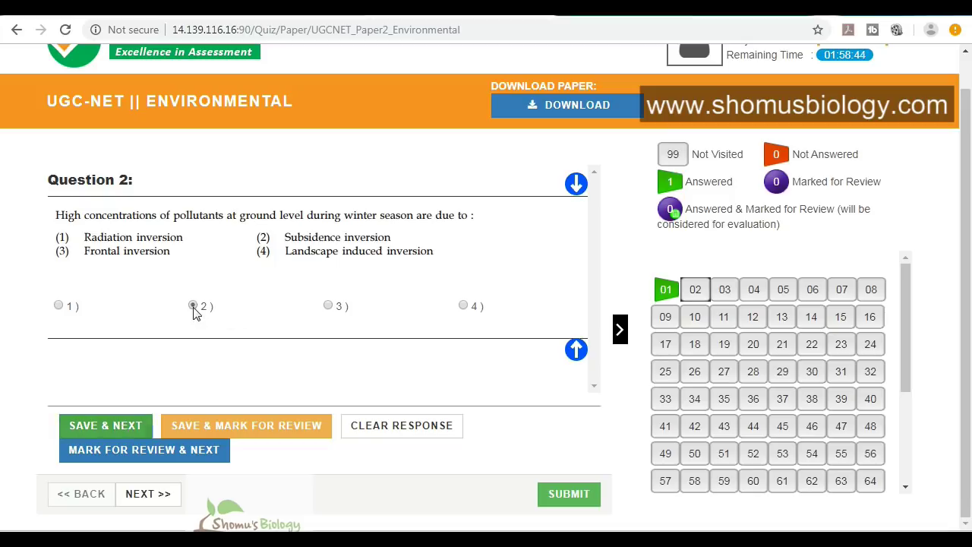
left_click(123, 427)
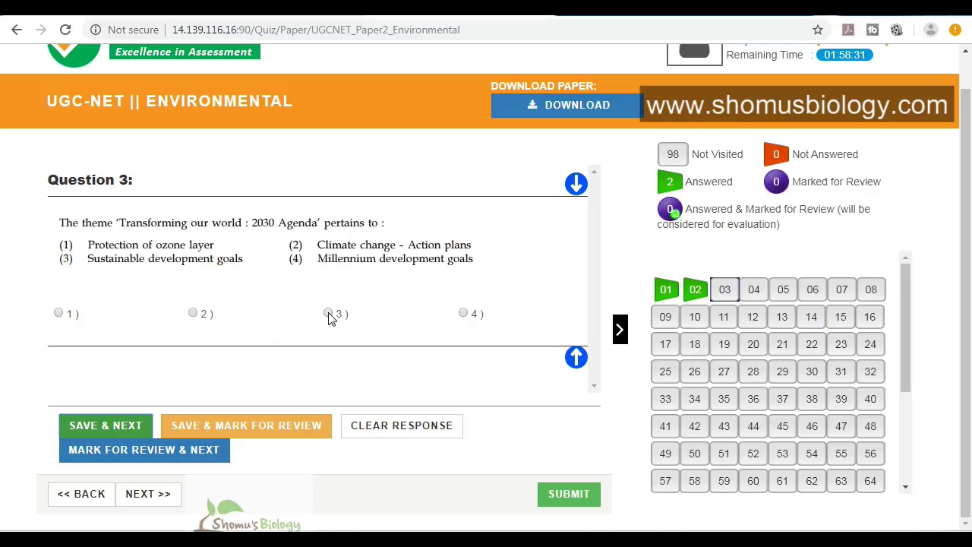
left_click(328, 313)
left_click(119, 425)
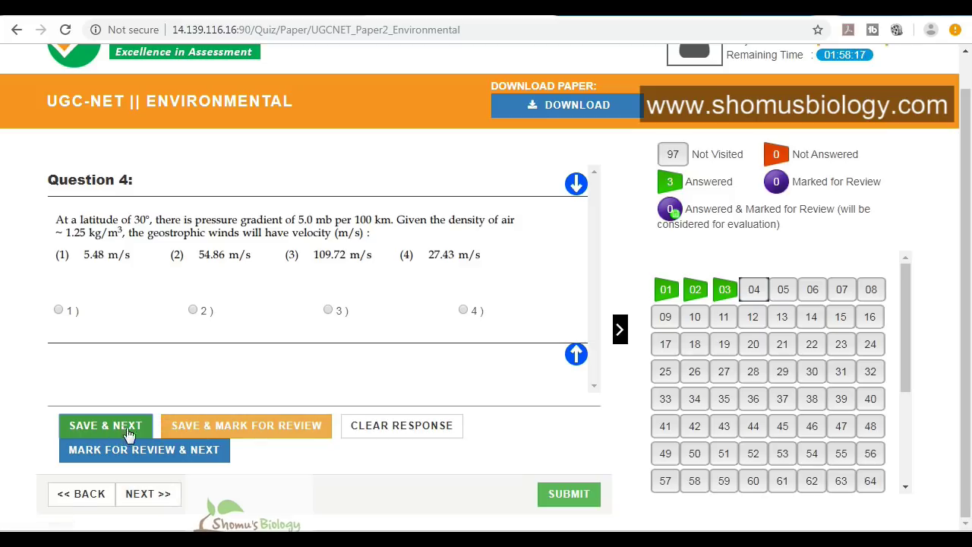
Skip Questions 4, 5 and 6 without answering, and save option 4 as the answer to Question 7
left_click(173, 502)
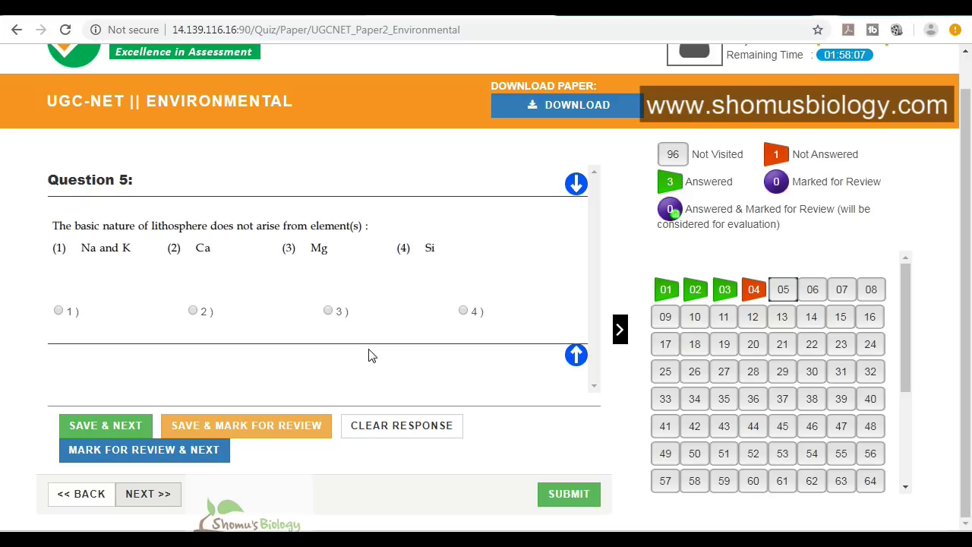
left_click(161, 495)
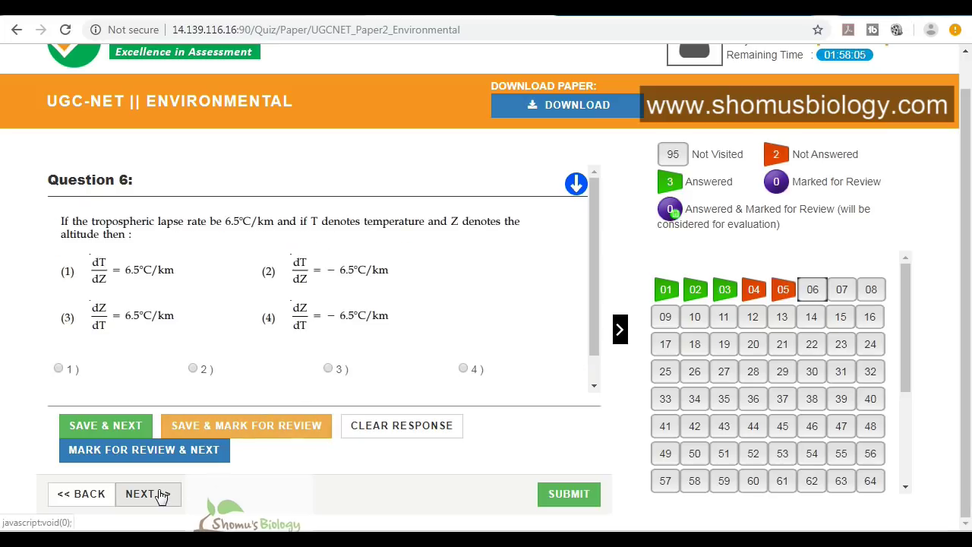
left_click(161, 494)
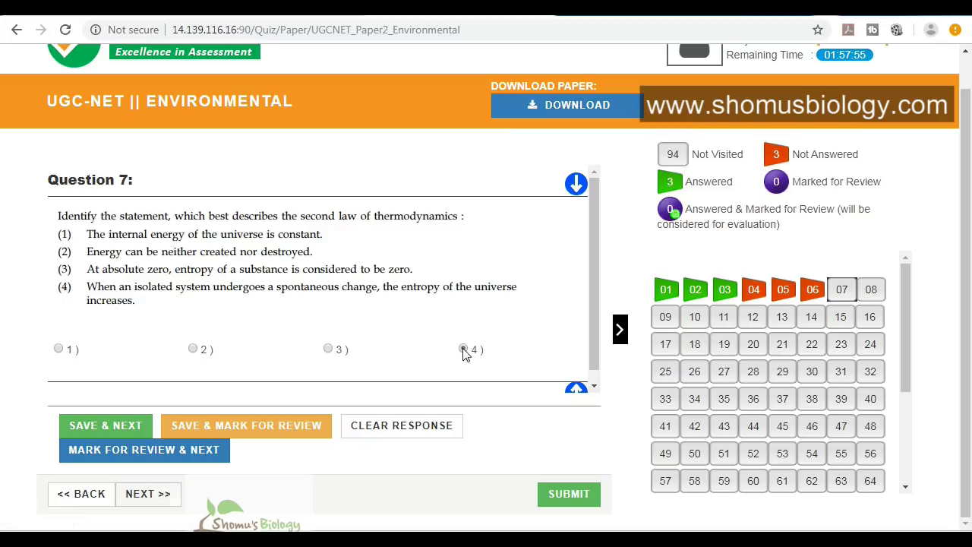
left_click(99, 430)
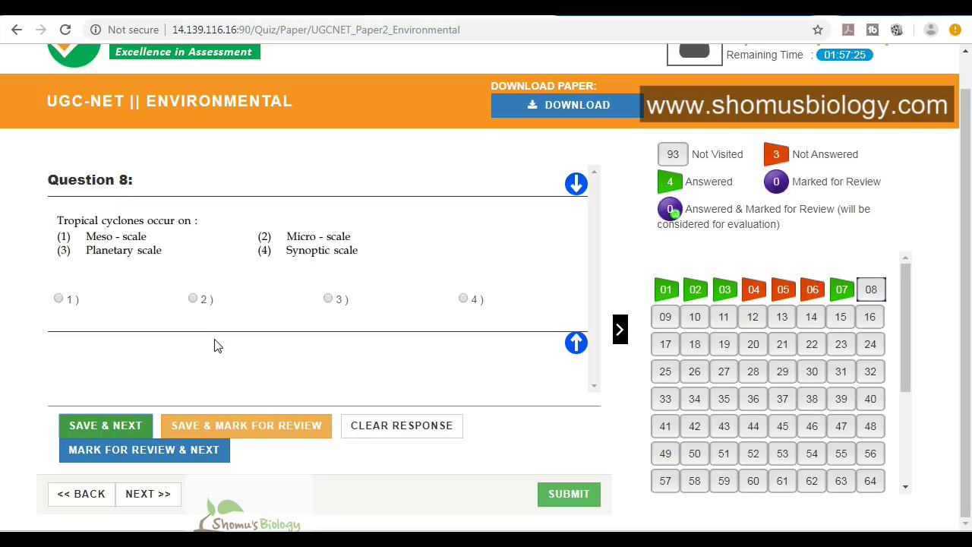
Try to save Question 8 for review without an option, and mark Questions 8, 9 and 10 for review unanswered
left_click(286, 433)
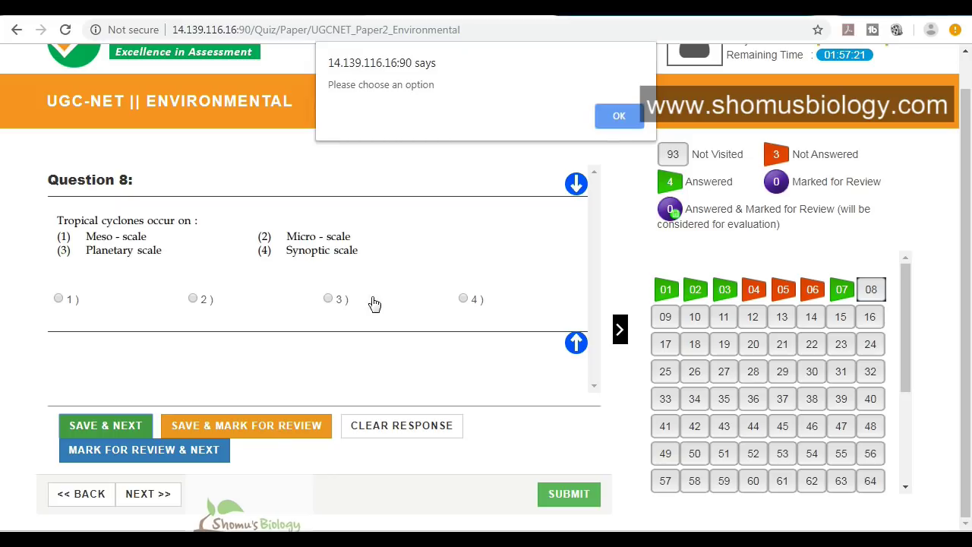
left_click(632, 121)
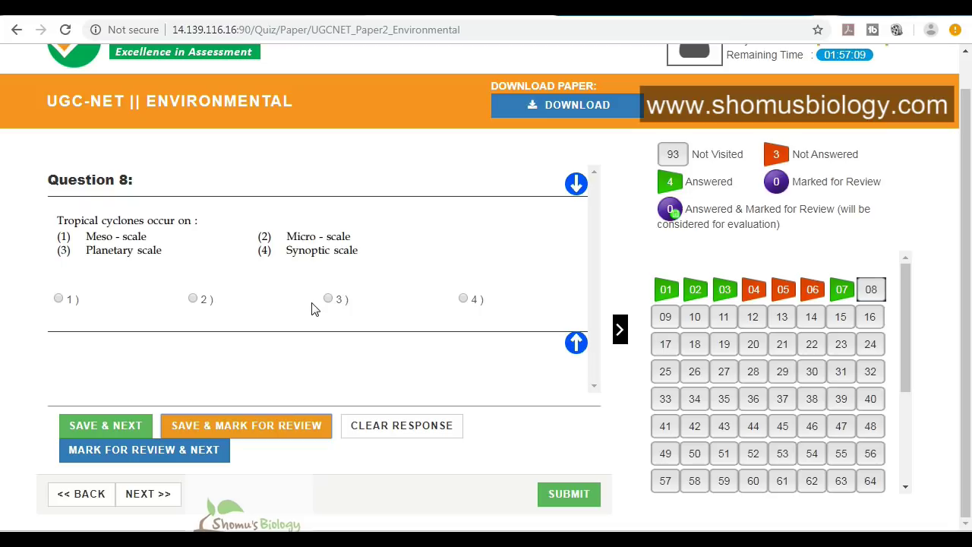
left_click(179, 459)
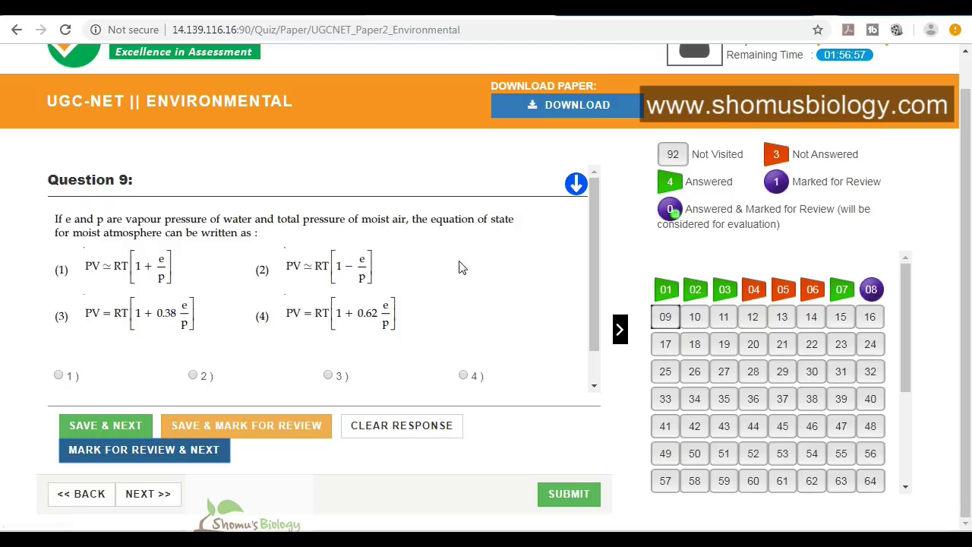
left_click(174, 454)
left_click(174, 455)
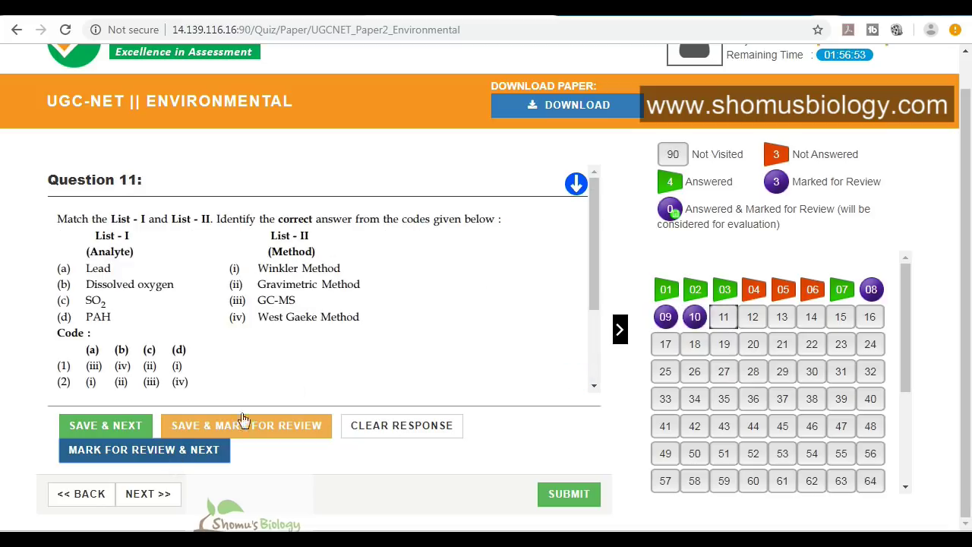
Answer Question 11 with option 3 and save it
scroll(406, 310, "down", 2)
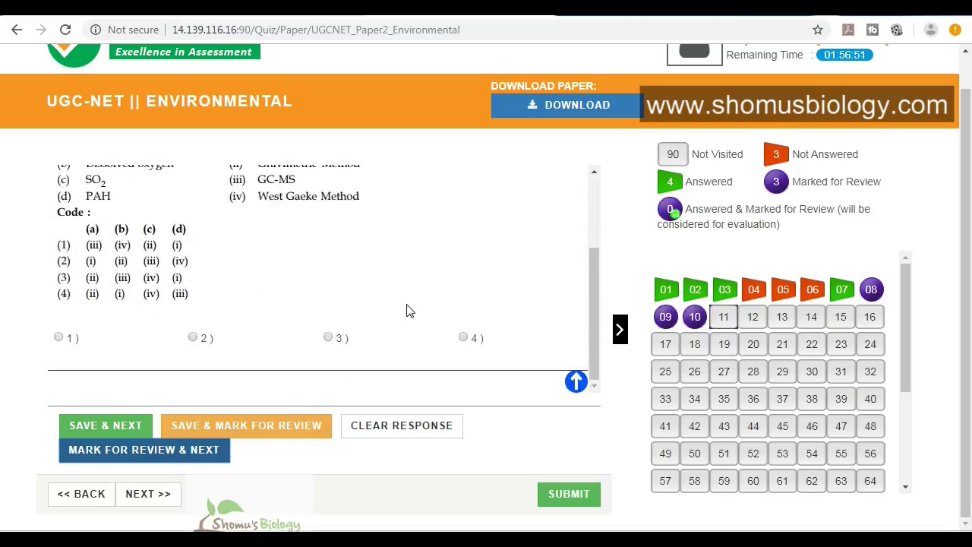
left_click(329, 336)
left_click(126, 426)
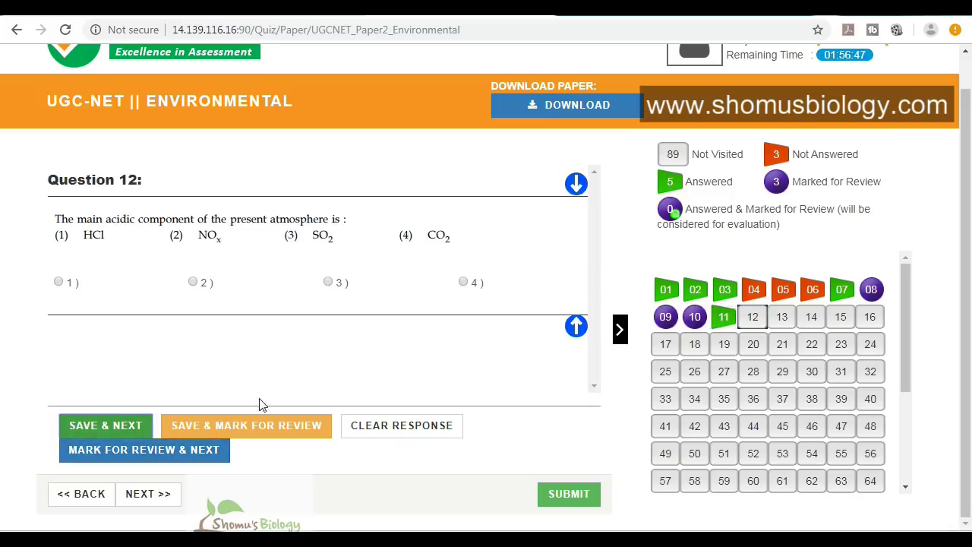
Skip Question 12 without answering, and save option 2 for Question 13 while marking it for review
left_click(141, 499)
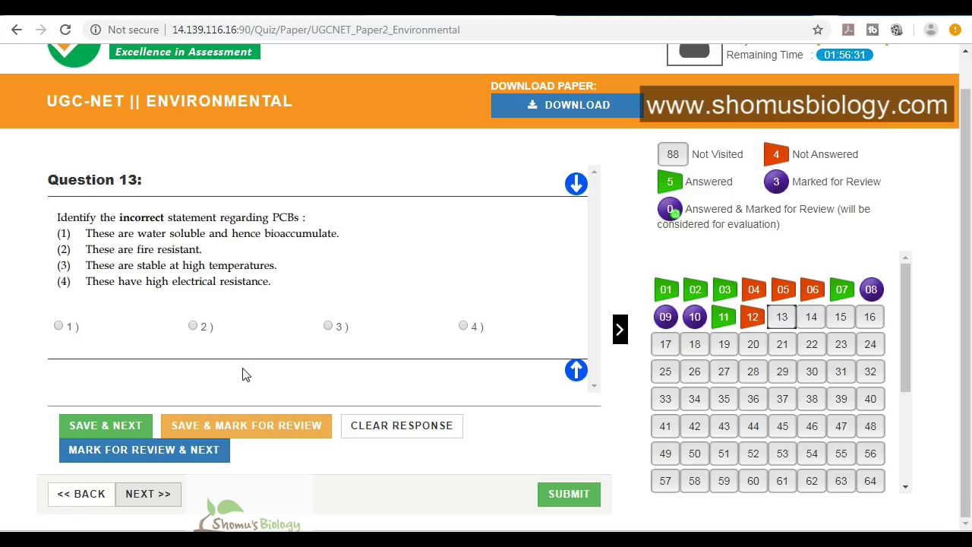
left_click(194, 327)
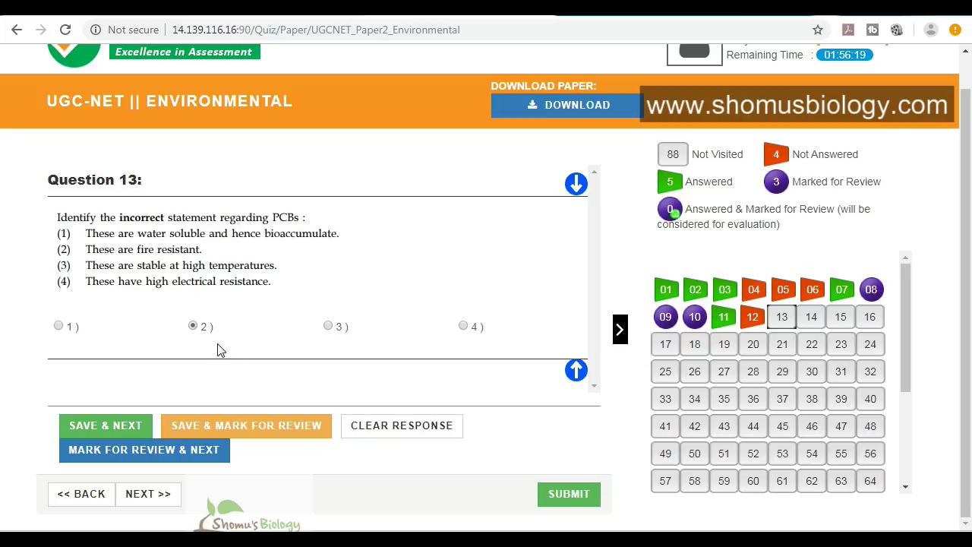
left_click(293, 427)
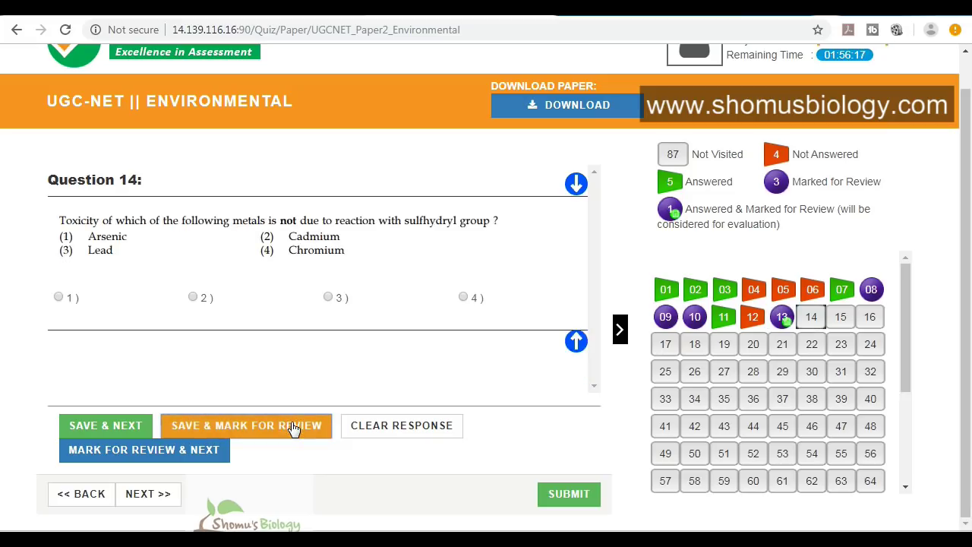
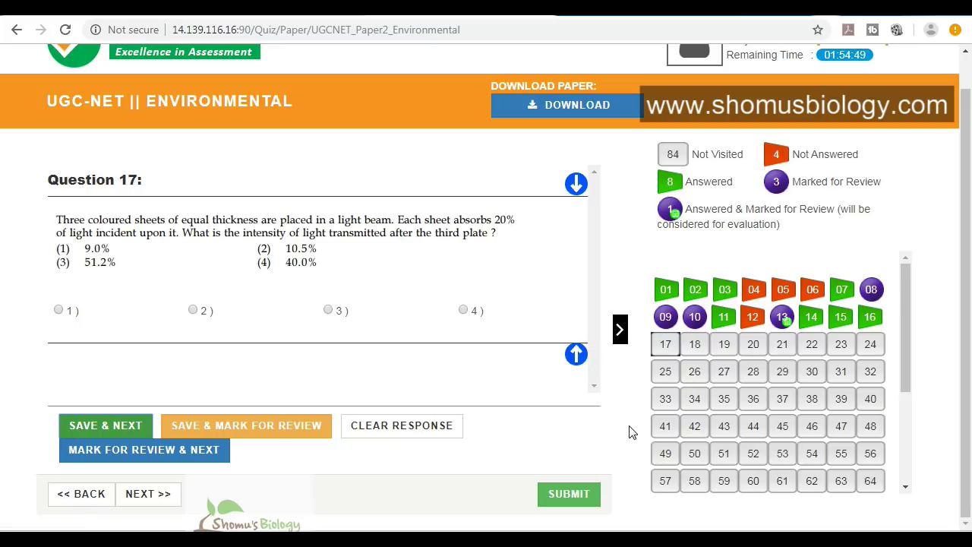
Revisit Question 8 briefly, and change the saved answer of Question 3 to option 2
left_click(872, 292)
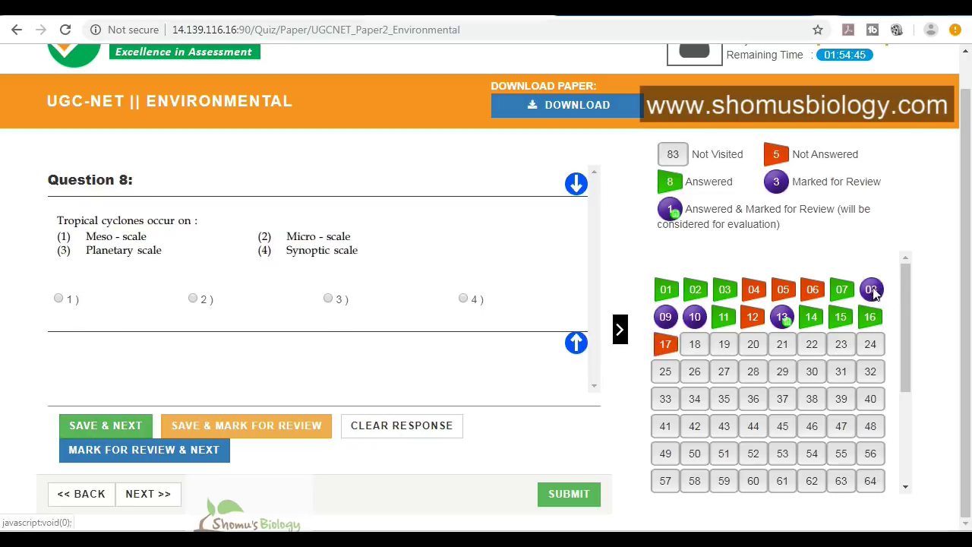
left_click(721, 291)
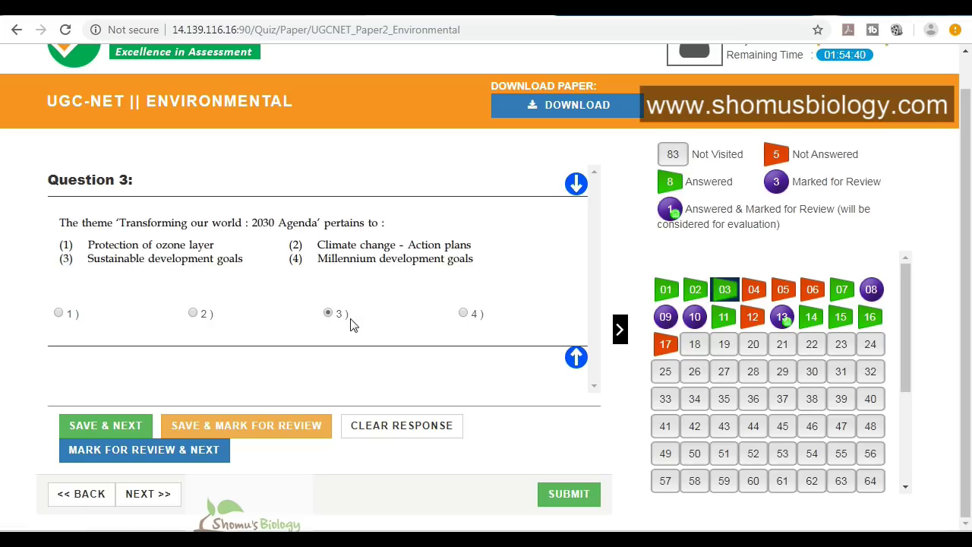
left_click(195, 313)
left_click(133, 428)
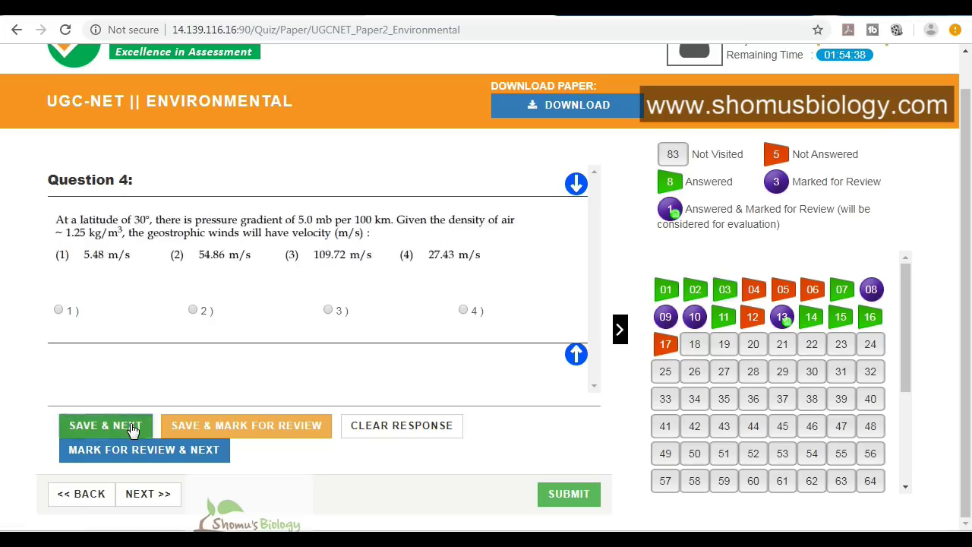
Return to the review-marked Questions 8 and 9 and save option 2 as the answer to each
left_click(871, 290)
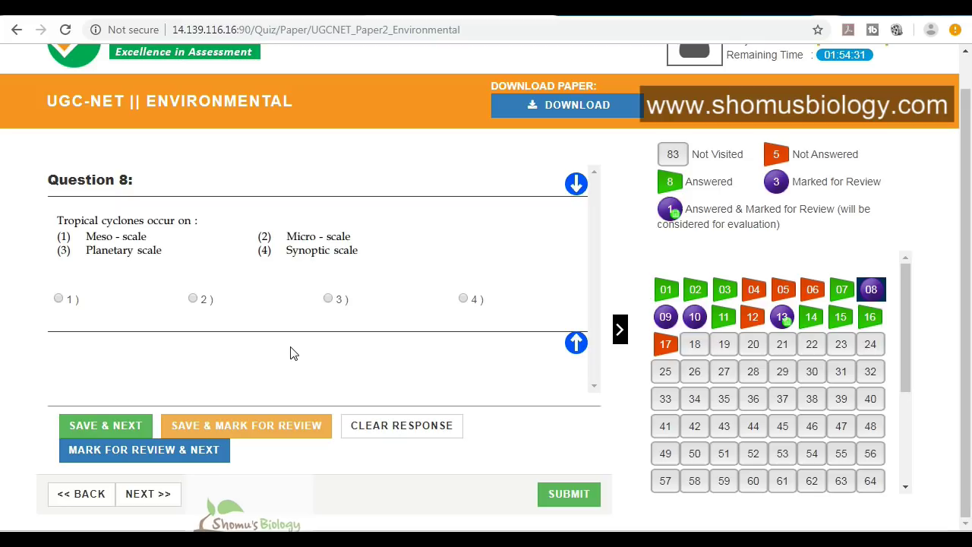
left_click(194, 299)
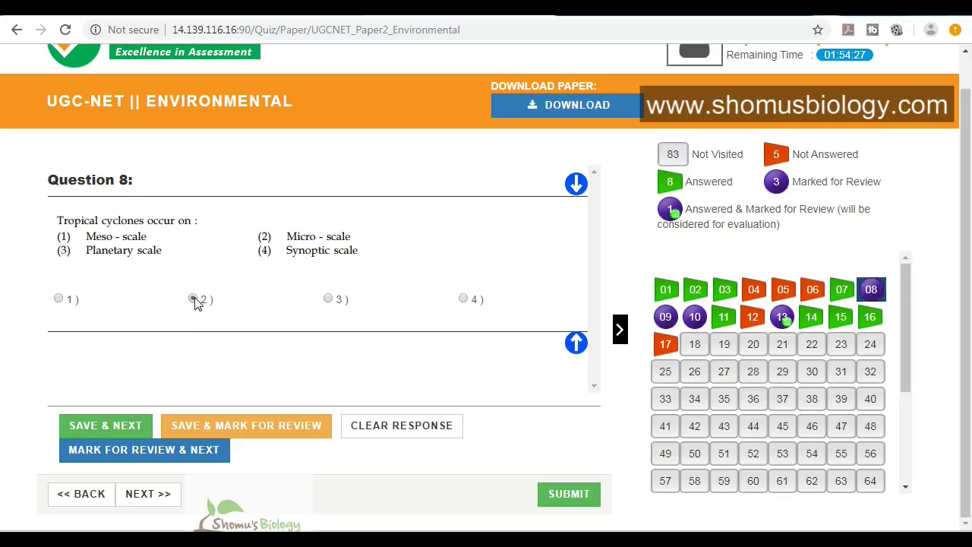
left_click(120, 427)
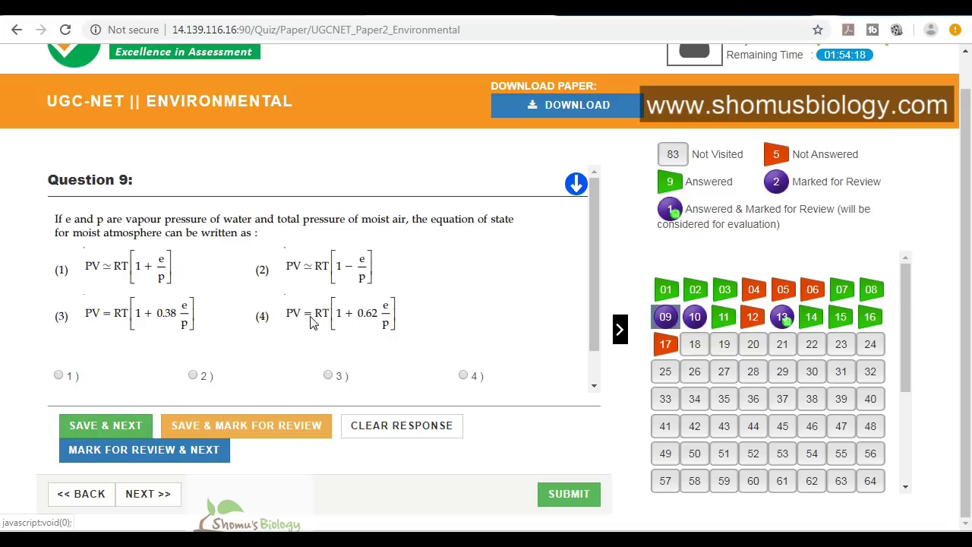
left_click(194, 375)
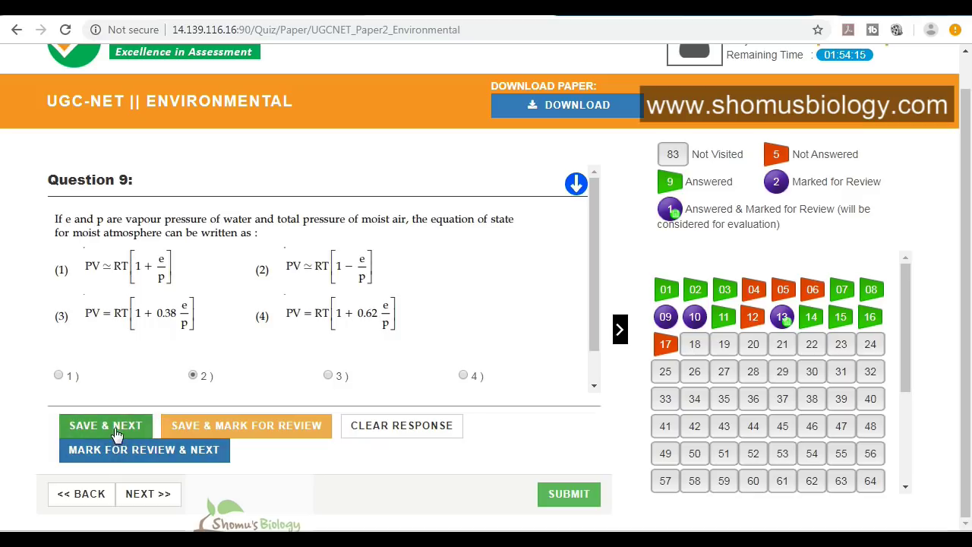
left_click(104, 430)
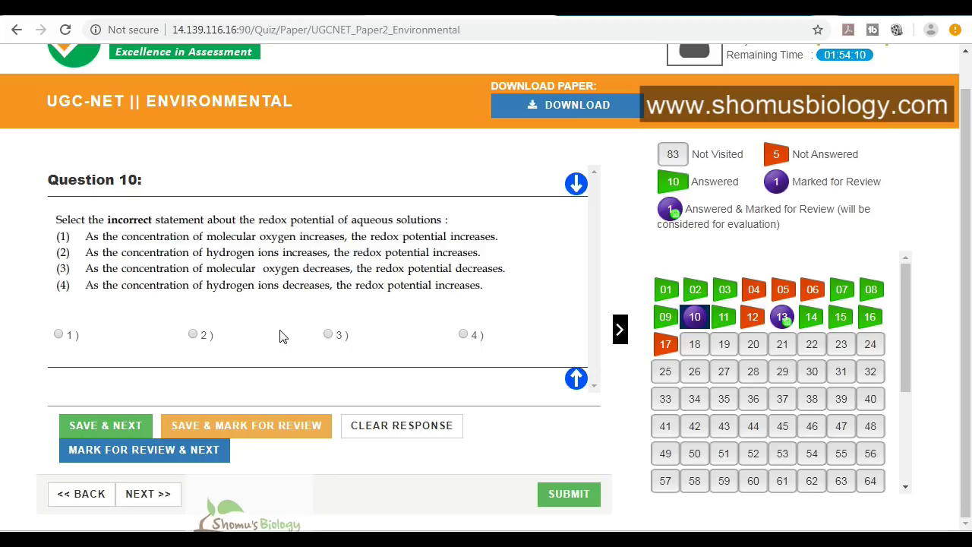
Clear the review mark of Question 10, and select option 3 for Question 13 before clearing its response
left_click(398, 434)
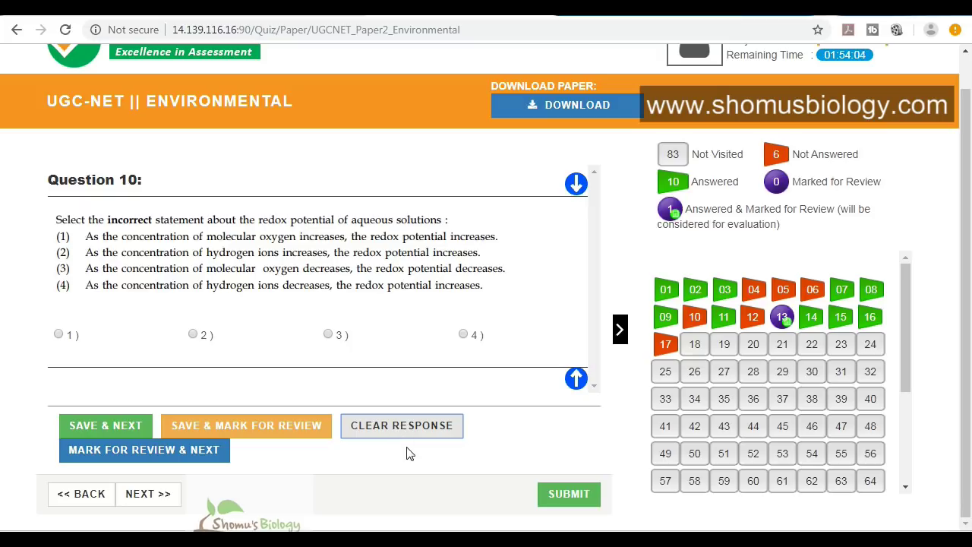
left_click(783, 317)
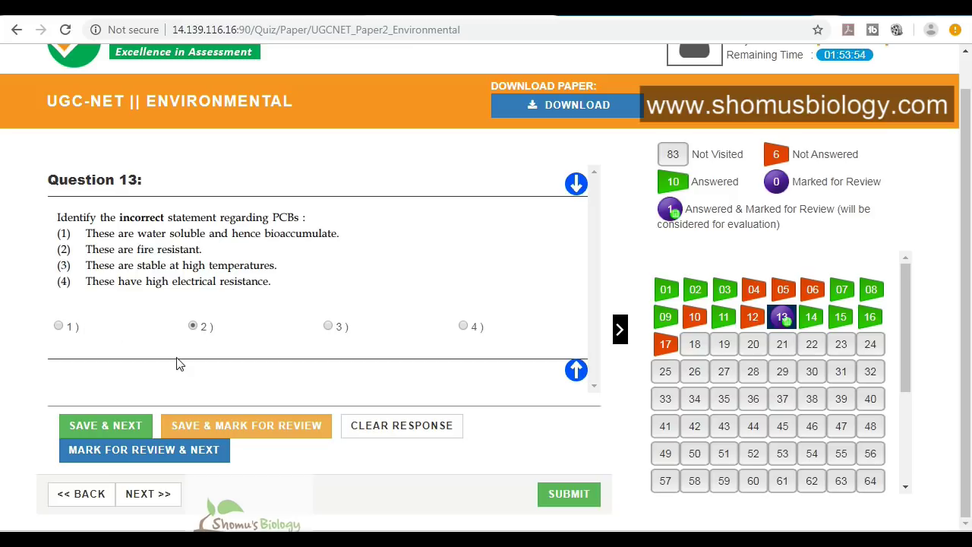
left_click(328, 327)
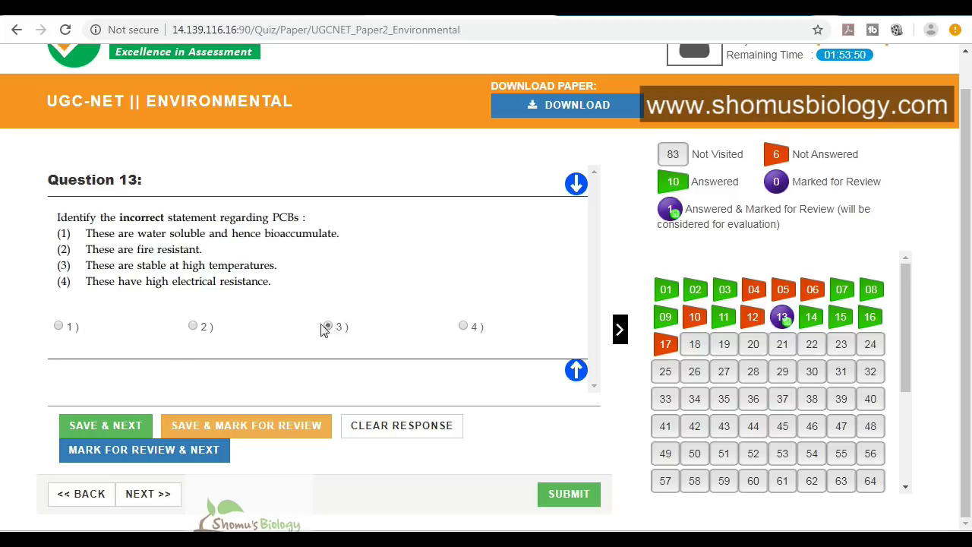
left_click(400, 427)
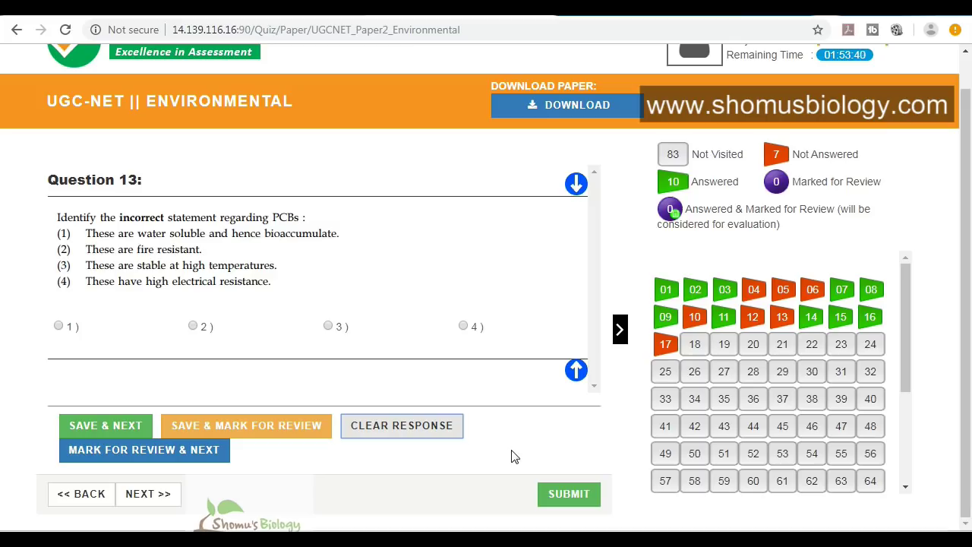
Jump to Question 60 from the full list of question numbers and save option 3 as its answer
scroll(897, 331, "down", 2)
scroll(898, 331, "down", 1)
scroll(861, 451, "up", 3)
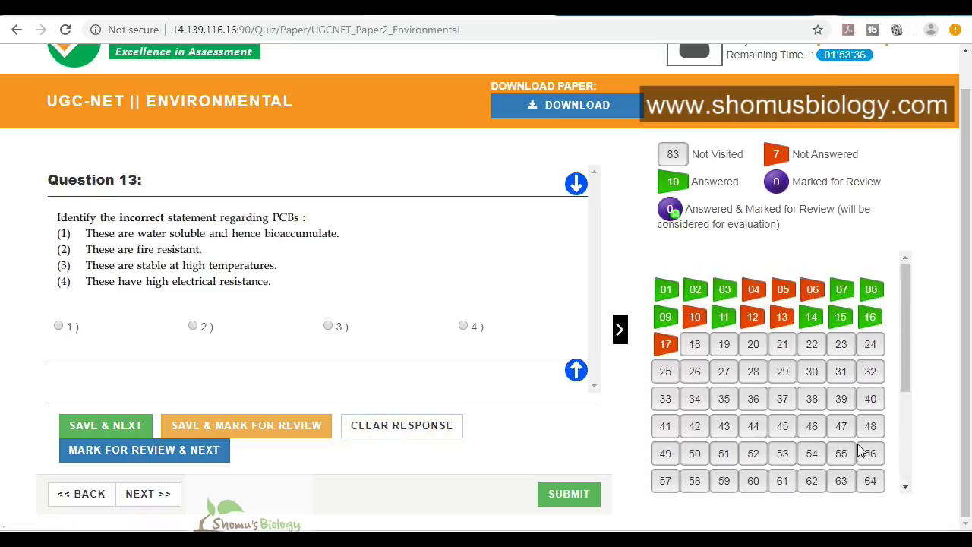
scroll(860, 450, "down", 3)
scroll(826, 378, "up", 1)
scroll(827, 377, "up", 3)
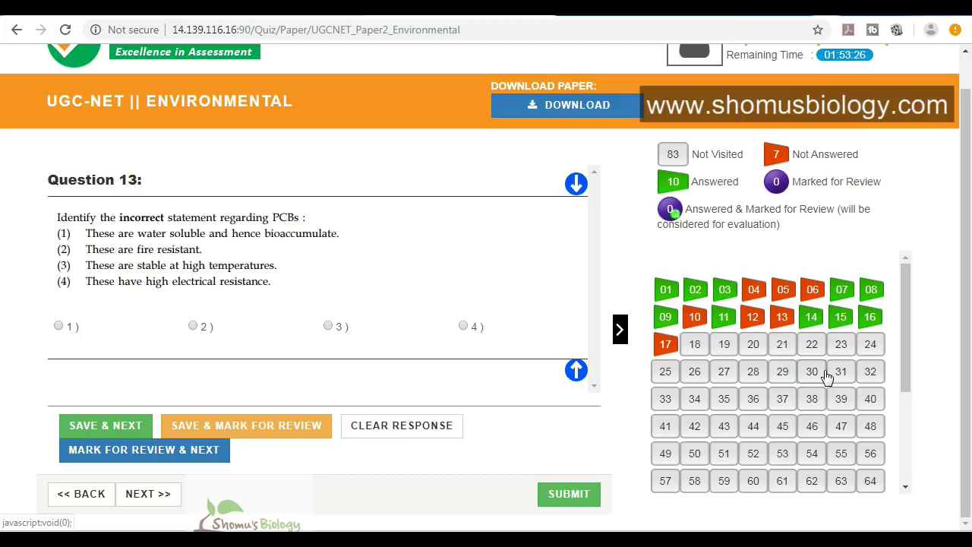
scroll(826, 376, "down", 3)
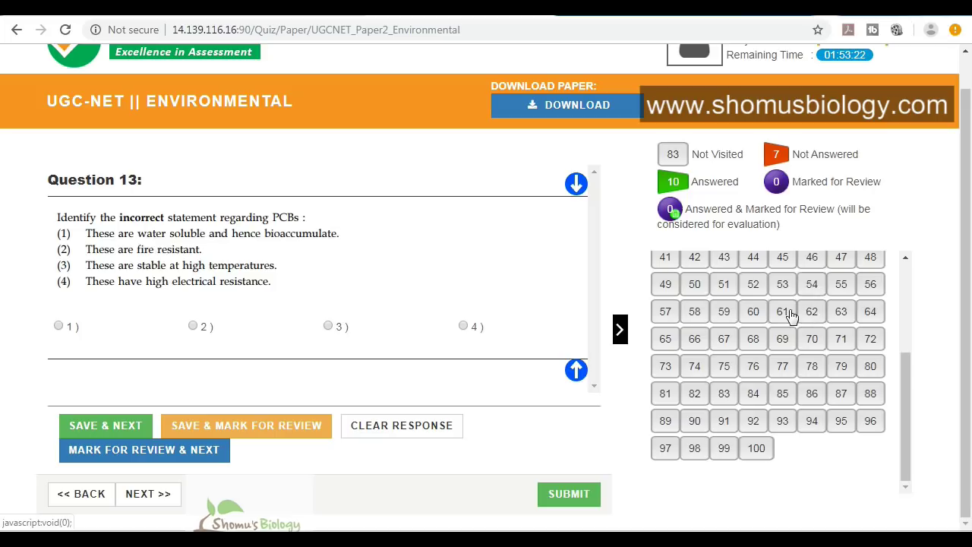
left_click(756, 314)
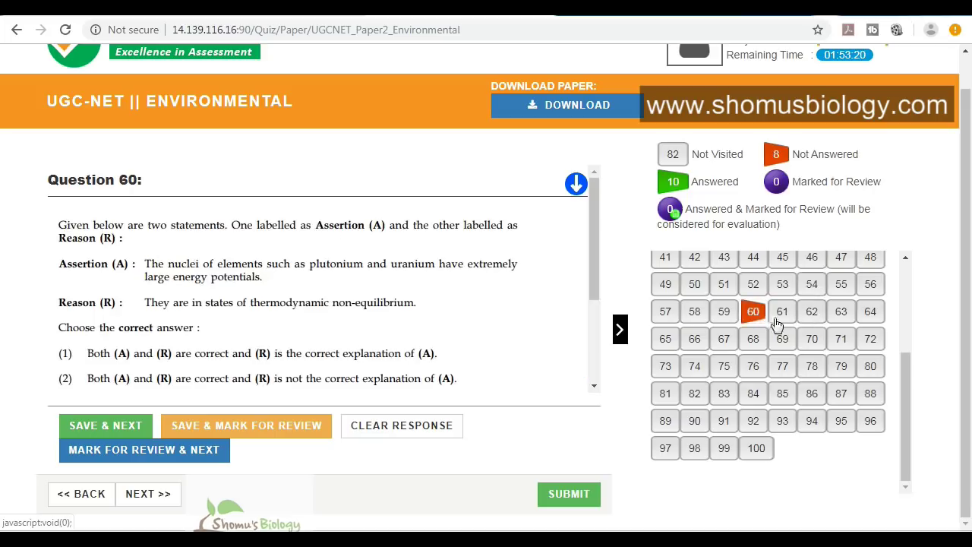
scroll(432, 300, "down", 2)
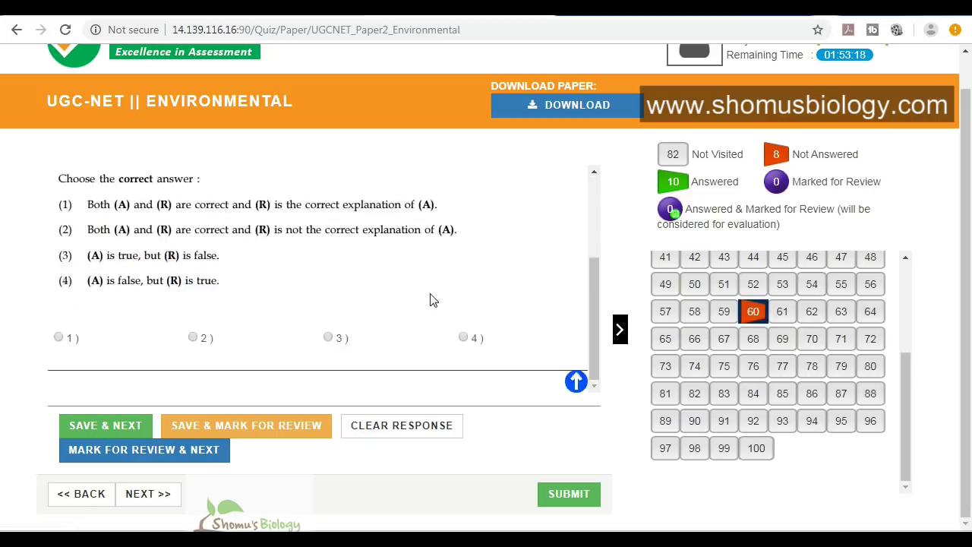
left_click(331, 338)
left_click(125, 427)
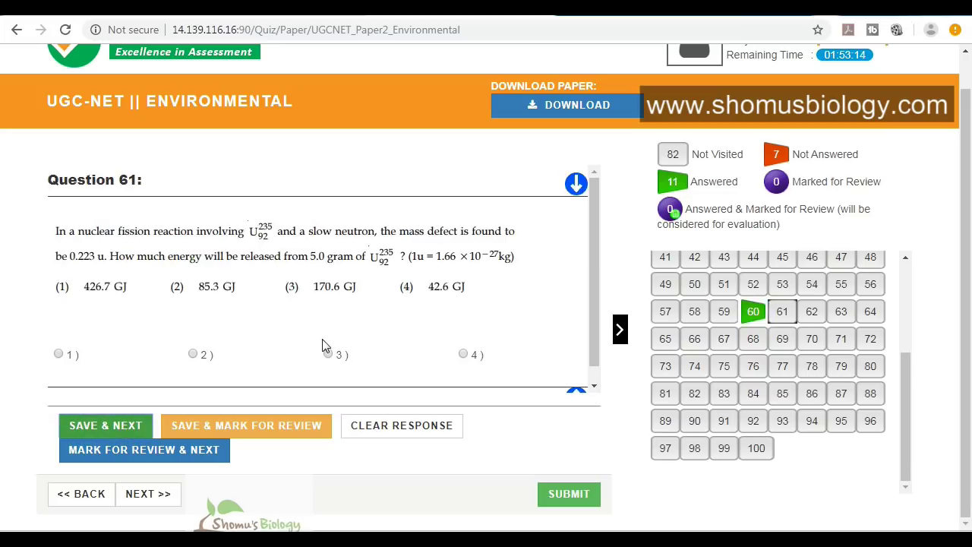
Select option 2 for Question 91 but only mark it for review, and save option 2 for Question 92 marked for review
left_click(722, 419)
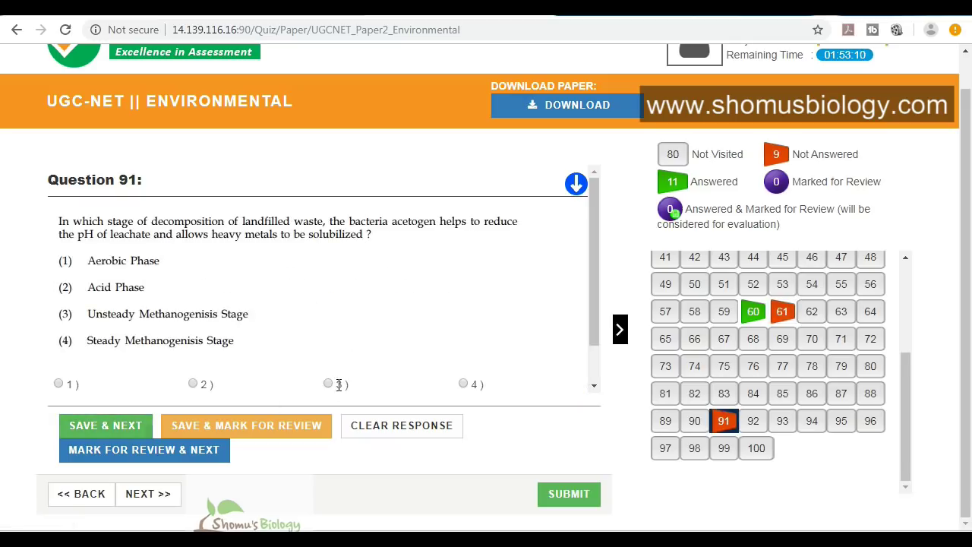
left_click(196, 385)
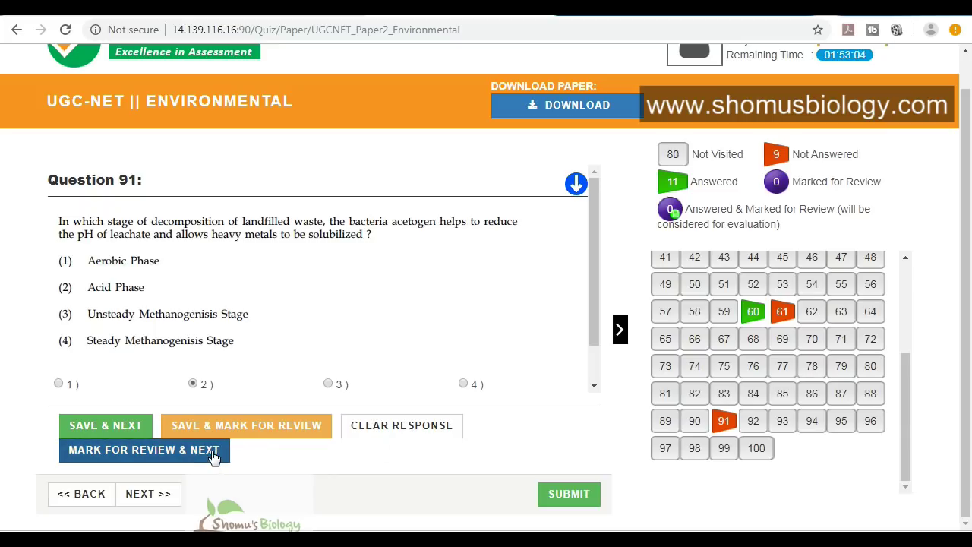
left_click(186, 455)
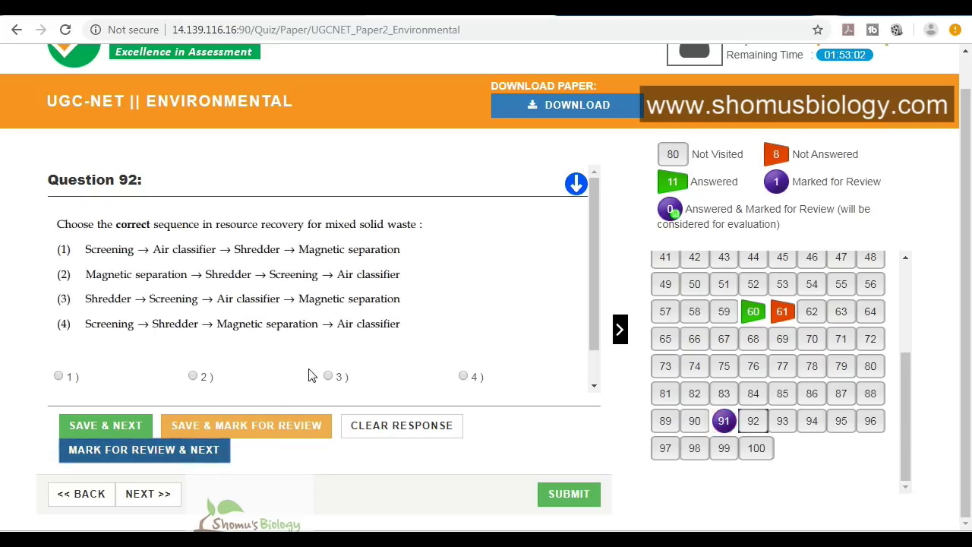
left_click(193, 376)
left_click(271, 431)
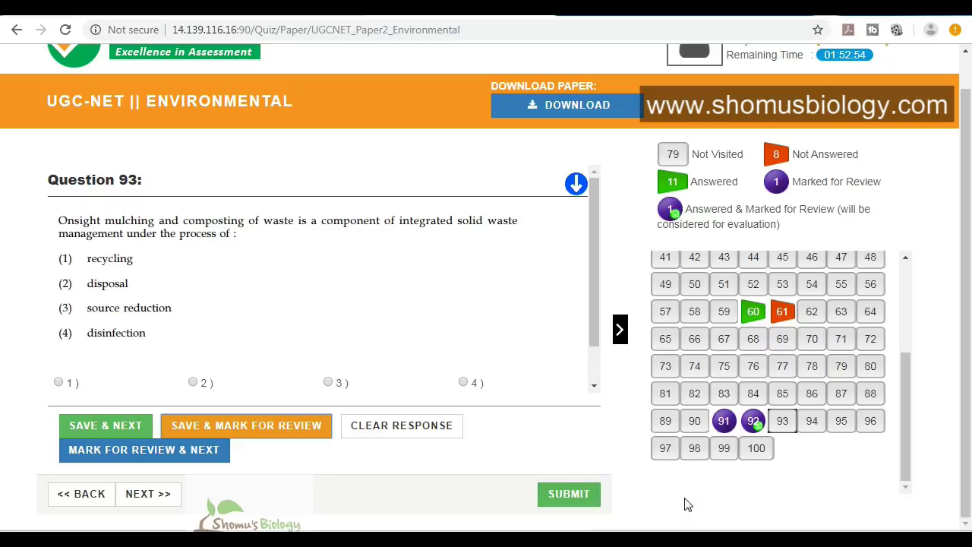
Open the exam summary through submission, decline the final submission and look over the question statuses
left_click(575, 494)
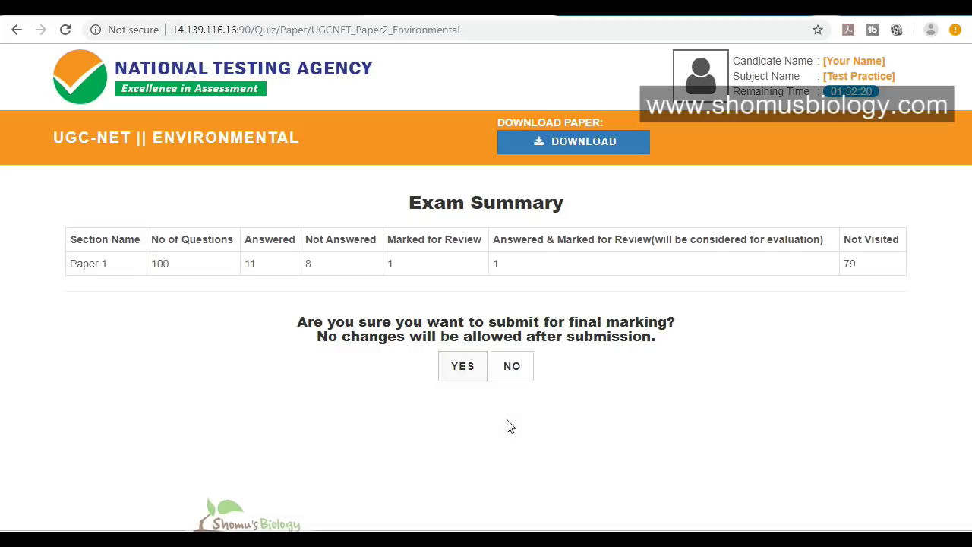
left_click(514, 366)
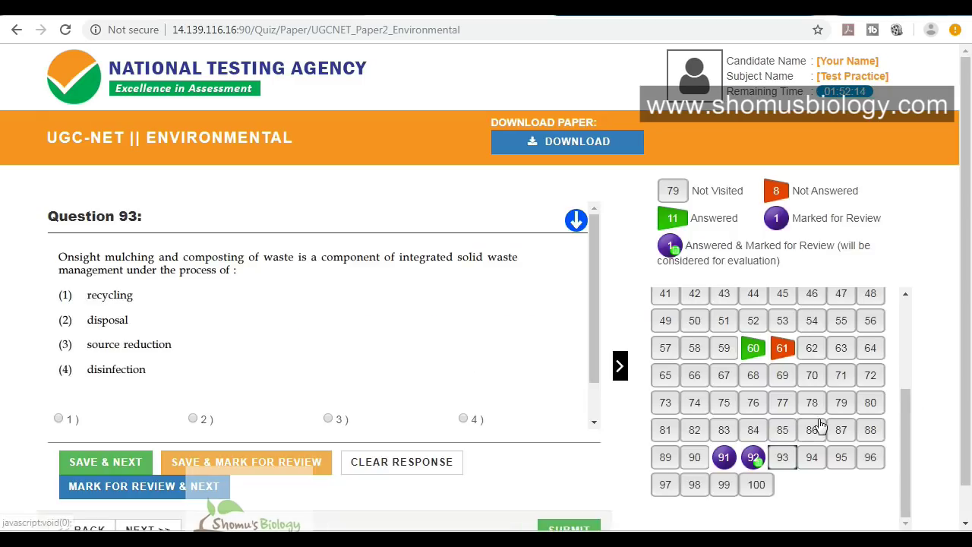
scroll(826, 411, "up", 3)
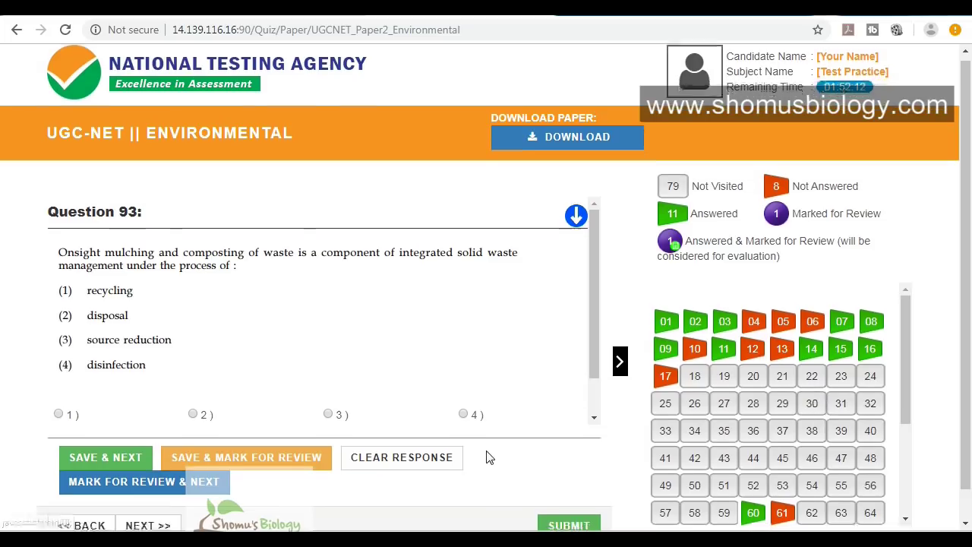
Start submitting the test and approve the exam summary, but cancel the submission at the last confirmation
scroll(489, 457, "down", 1)
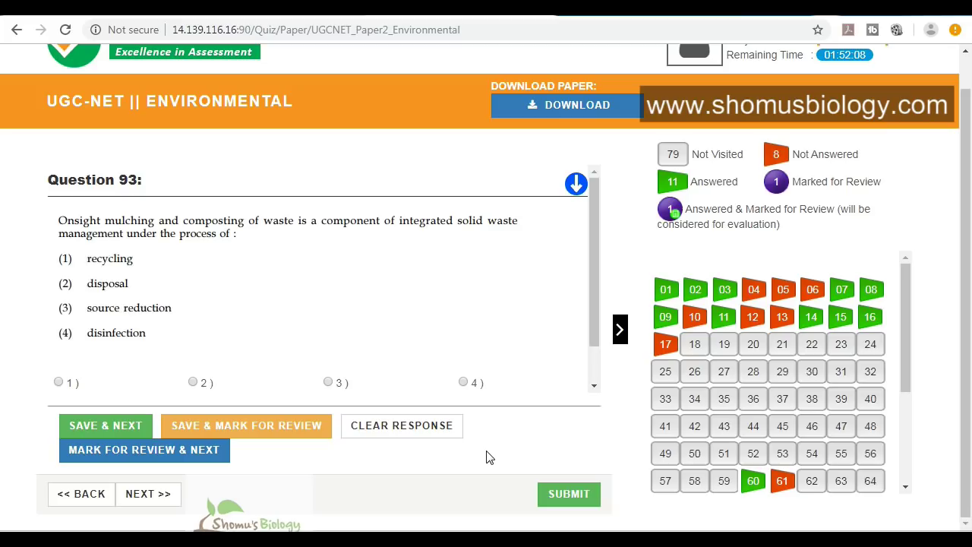
left_click(577, 495)
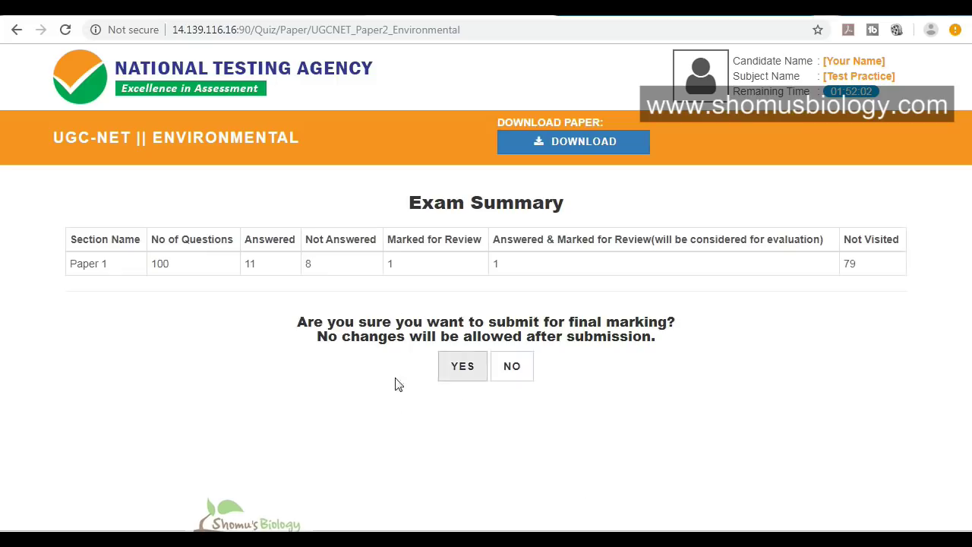
left_click(457, 372)
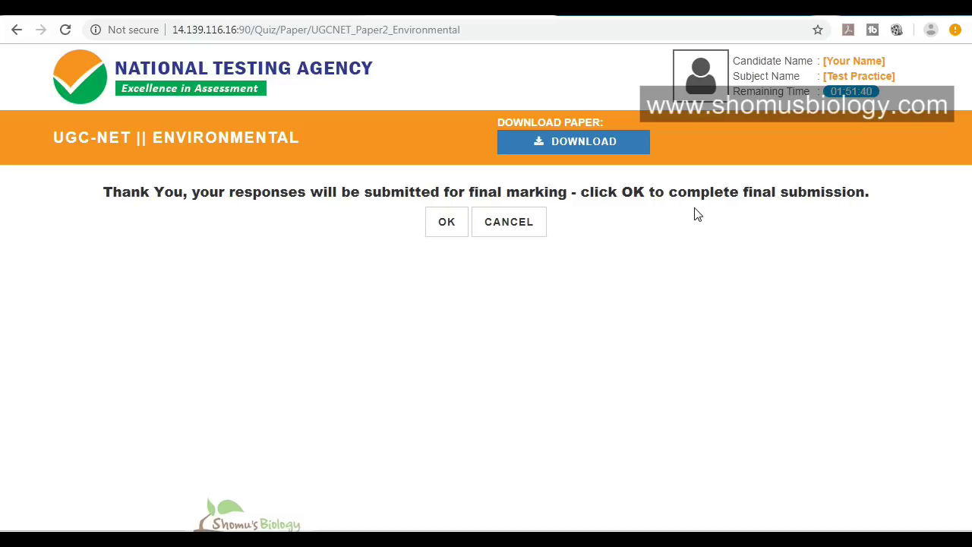
left_click(514, 223)
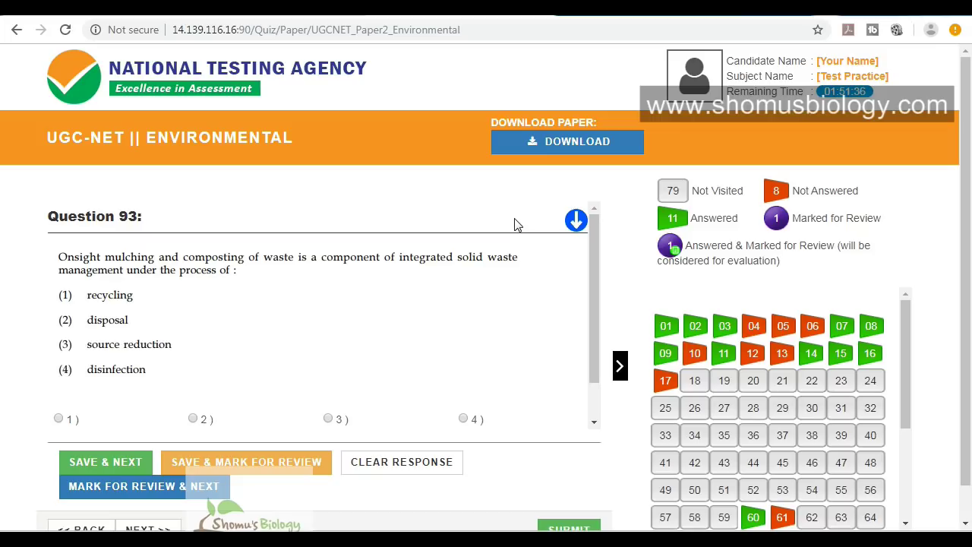
Submit the test for final marking, approving the exam summary and completing the final submission
scroll(515, 224, "down", 1)
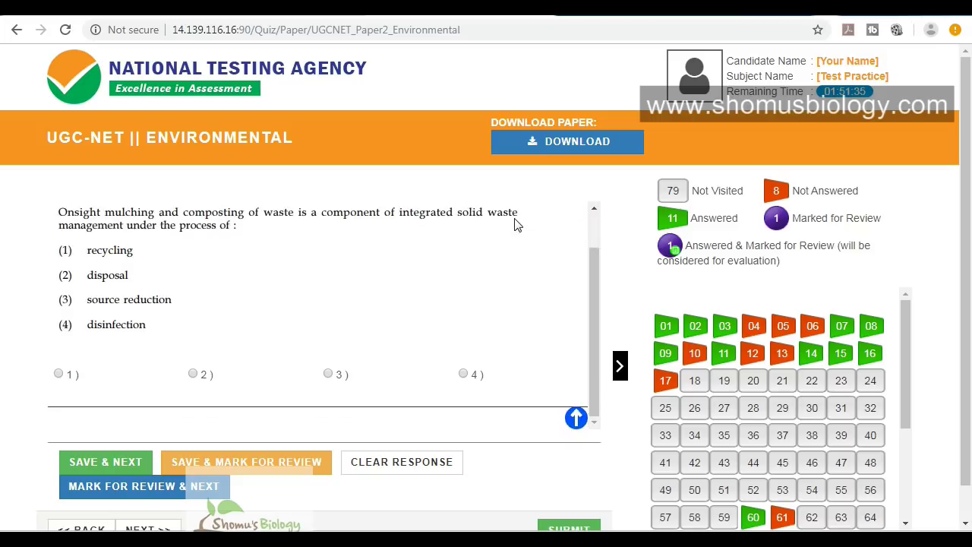
left_click(578, 528)
left_click(447, 372)
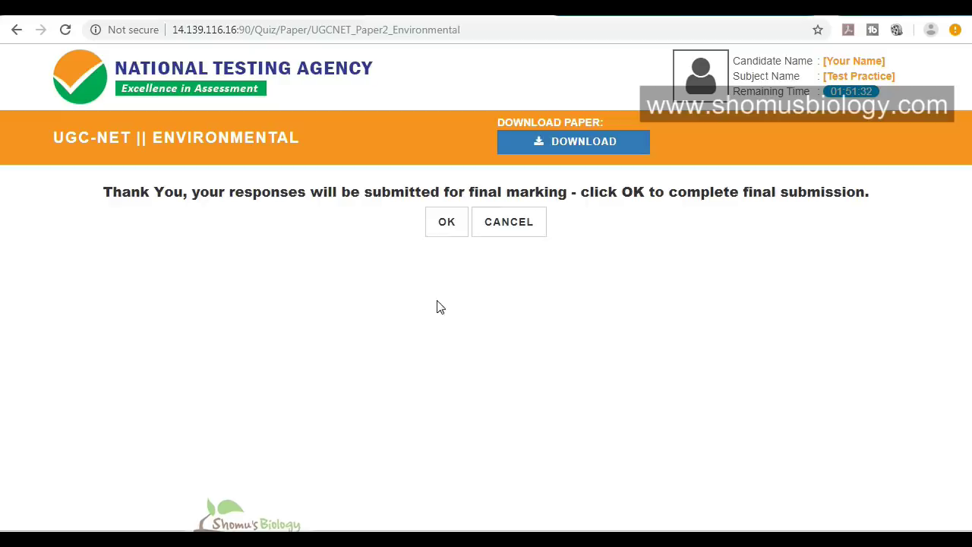
left_click(439, 228)
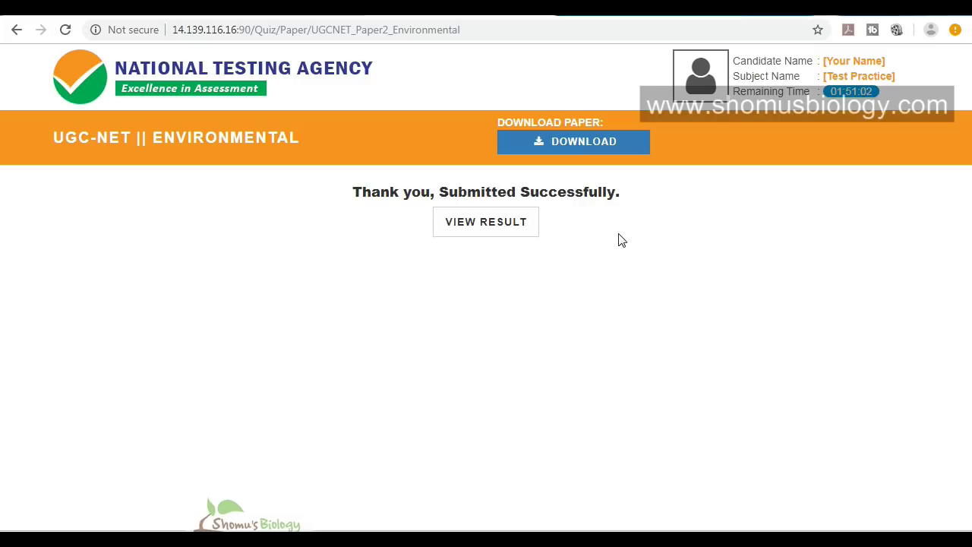
View the test result and examine the score summary and each question's selected option, status and correct option
left_click(505, 229)
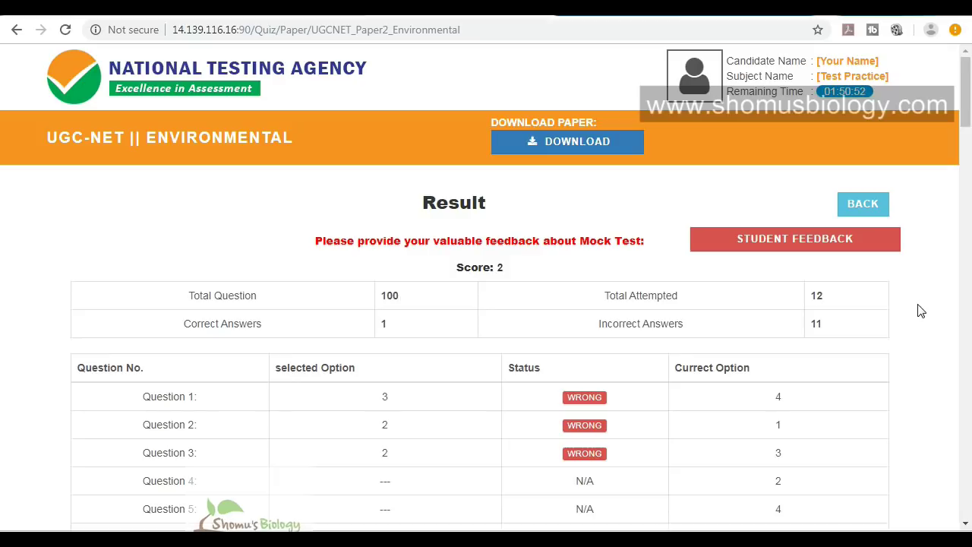
scroll(918, 312, "down", 9)
scroll(918, 312, "up", 9)
scroll(918, 312, "down", 3)
scroll(918, 312, "down", 2)
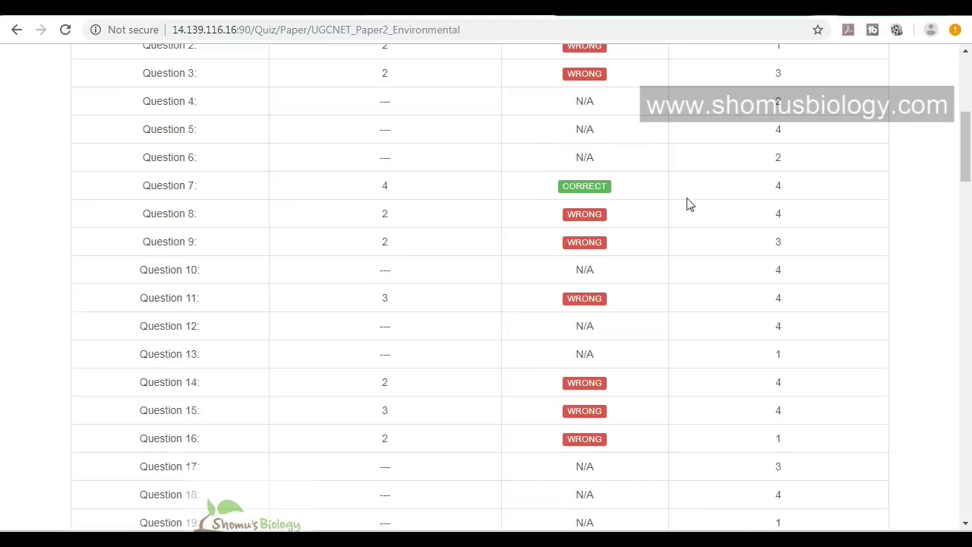
scroll(736, 238, "down", 20)
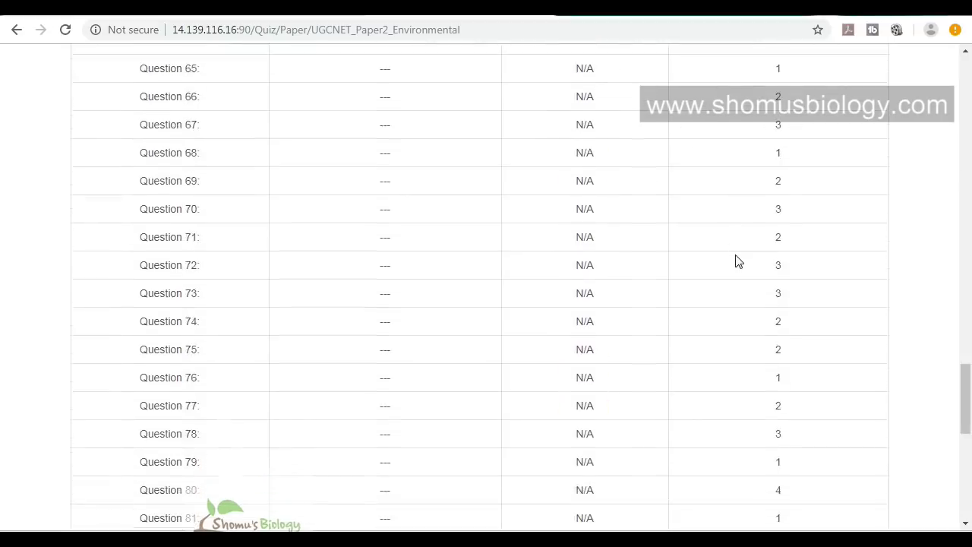
scroll(751, 417, "down", 7)
scroll(751, 414, "up", 17)
scroll(749, 414, "up", 18)
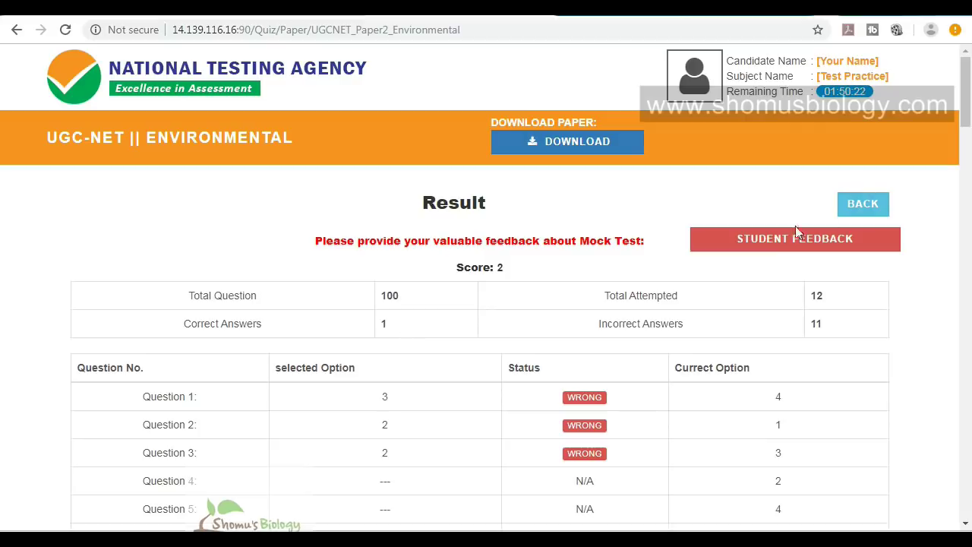
Open the student feedback form for the mock test, look over its fields and return to the result page
left_click(778, 245)
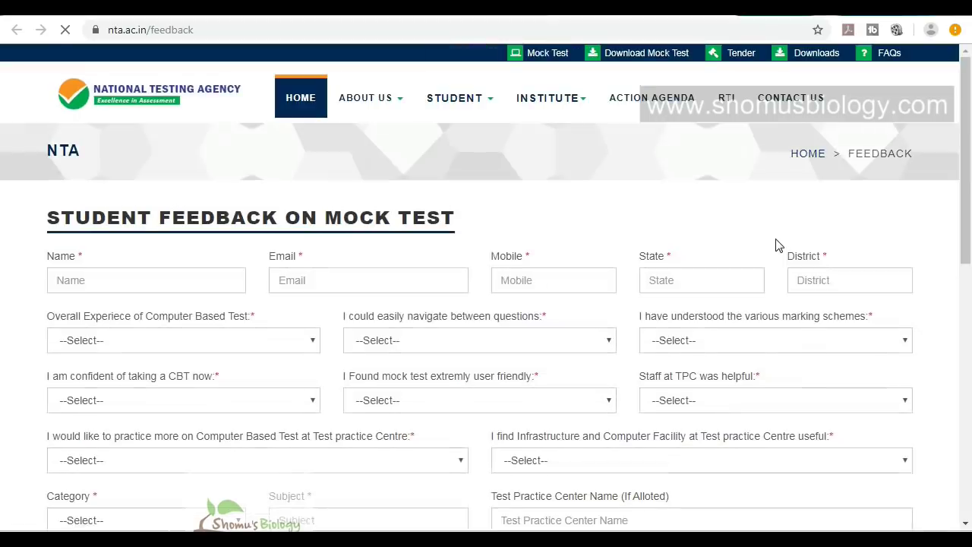
scroll(552, 284, "down", 7)
scroll(552, 315, "up", 8)
key("alt+Left")
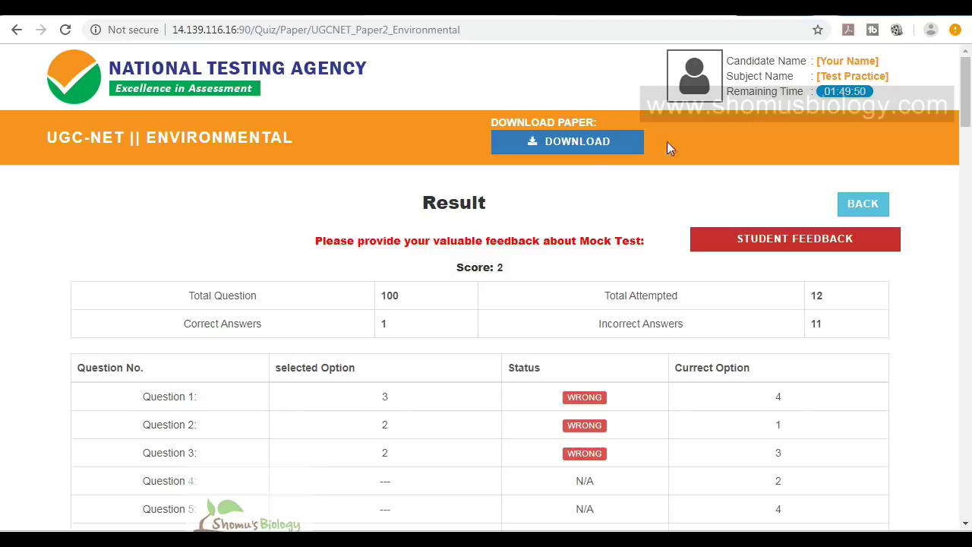
Open the Environmental question paper PDF from the result page, look through its questions and close it
left_click(578, 145)
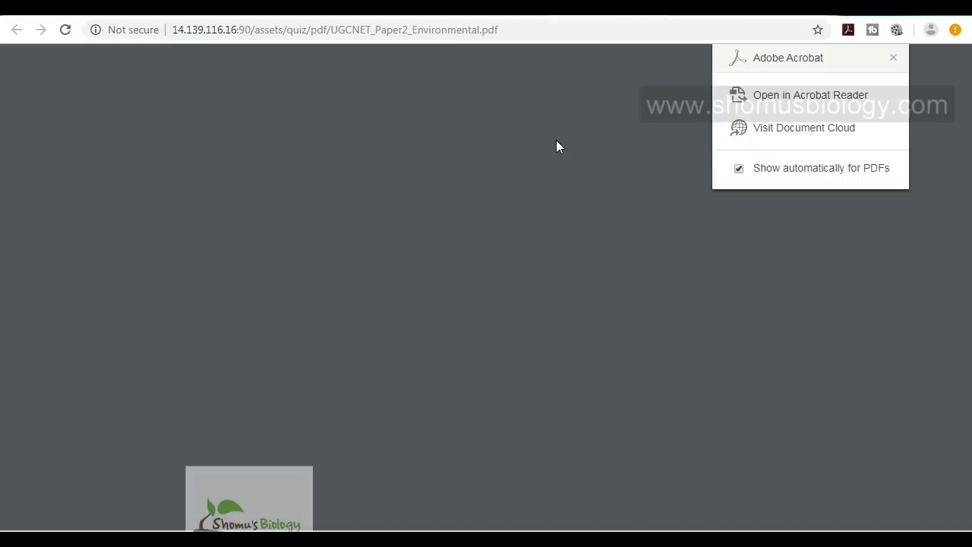
scroll(560, 147, "down", 18)
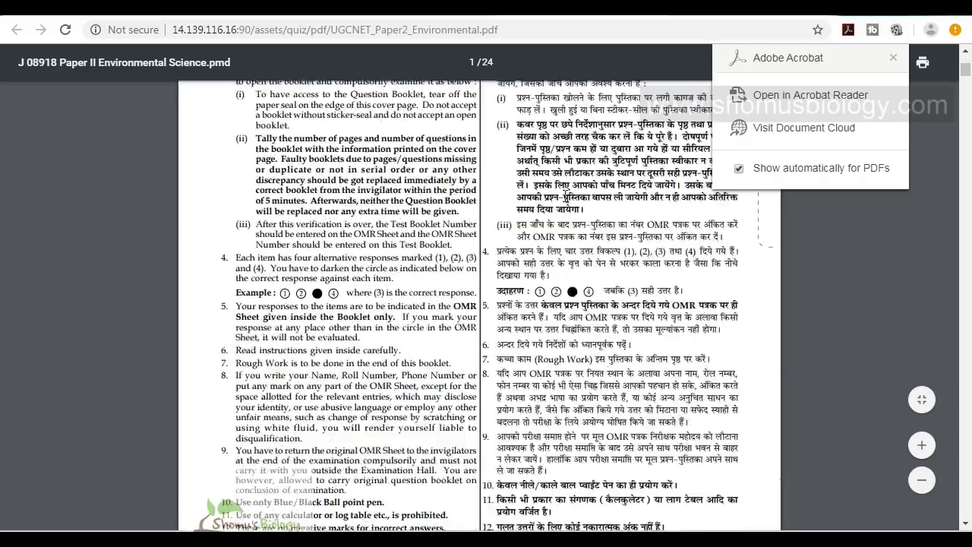
scroll(575, 249, "down", 20)
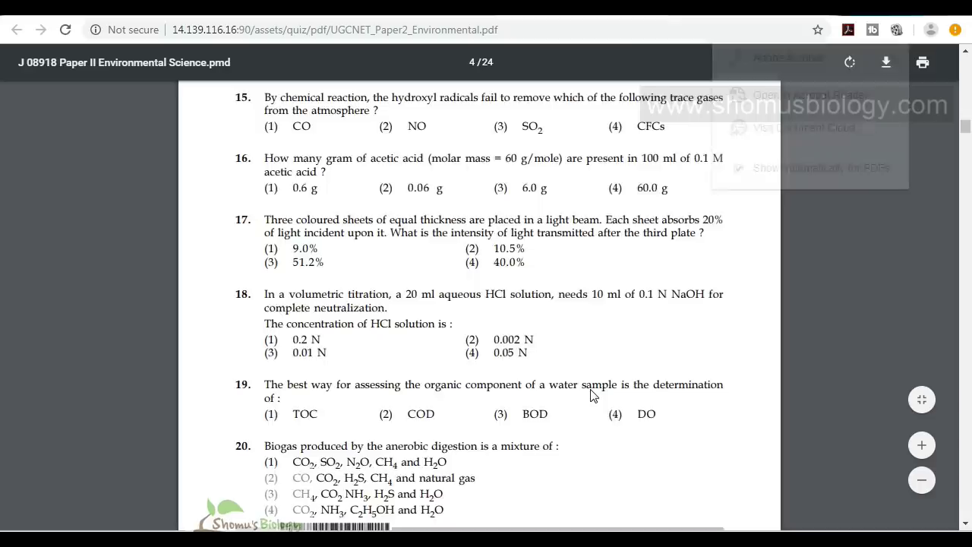
scroll(593, 395, "down", 15)
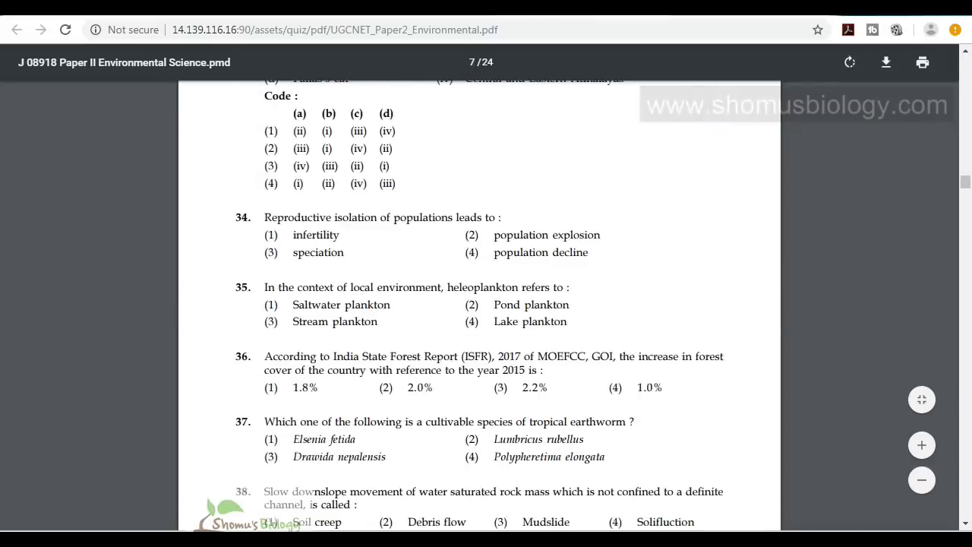
key("ctrl+w")
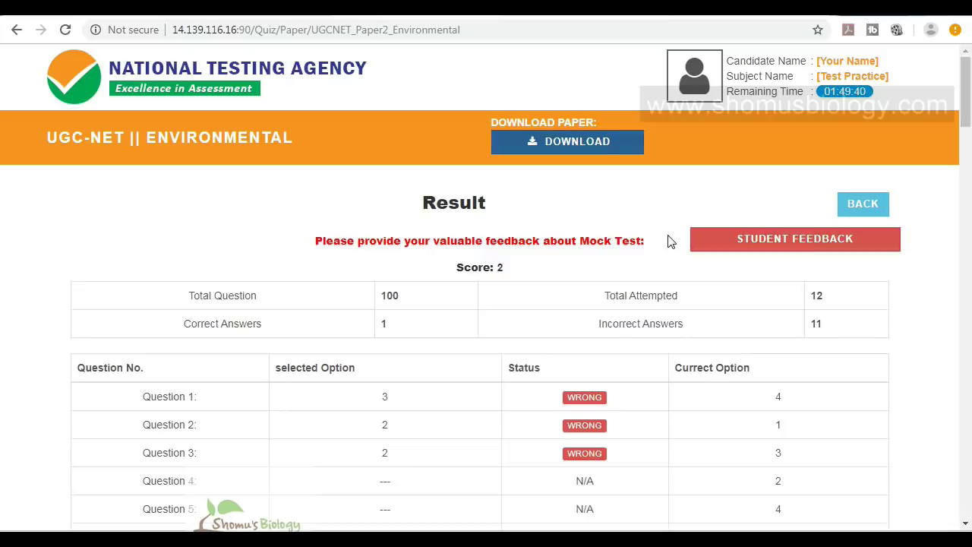